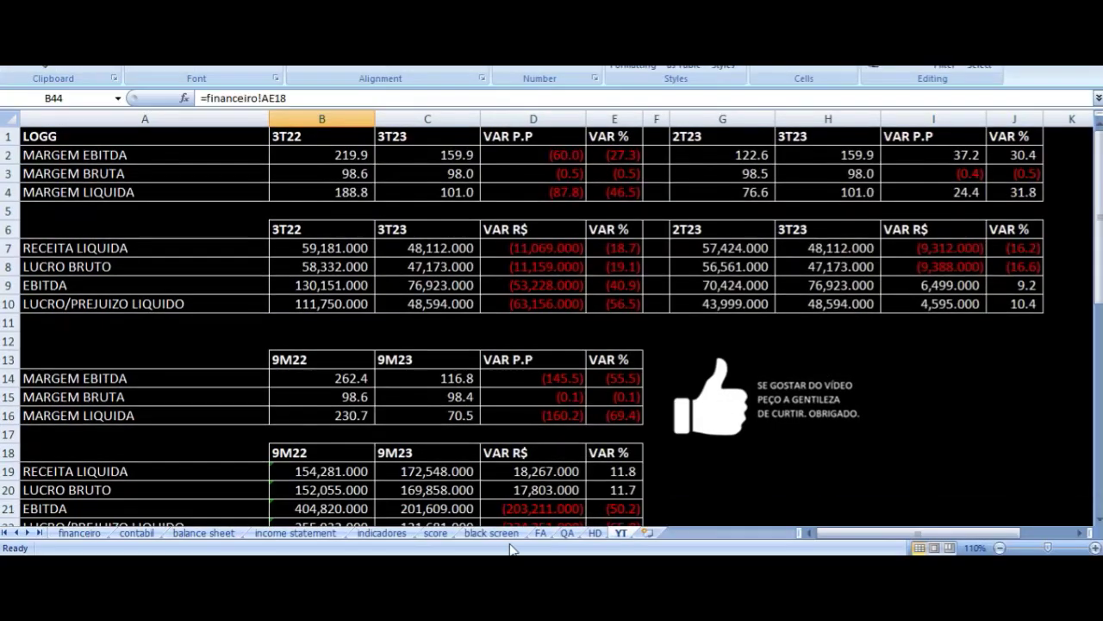
Highlight the 3T22–3T23, 2T23–3T23 and 9M22–9M23 comparison blocks in turn to review which periods are compared.
click(331, 153)
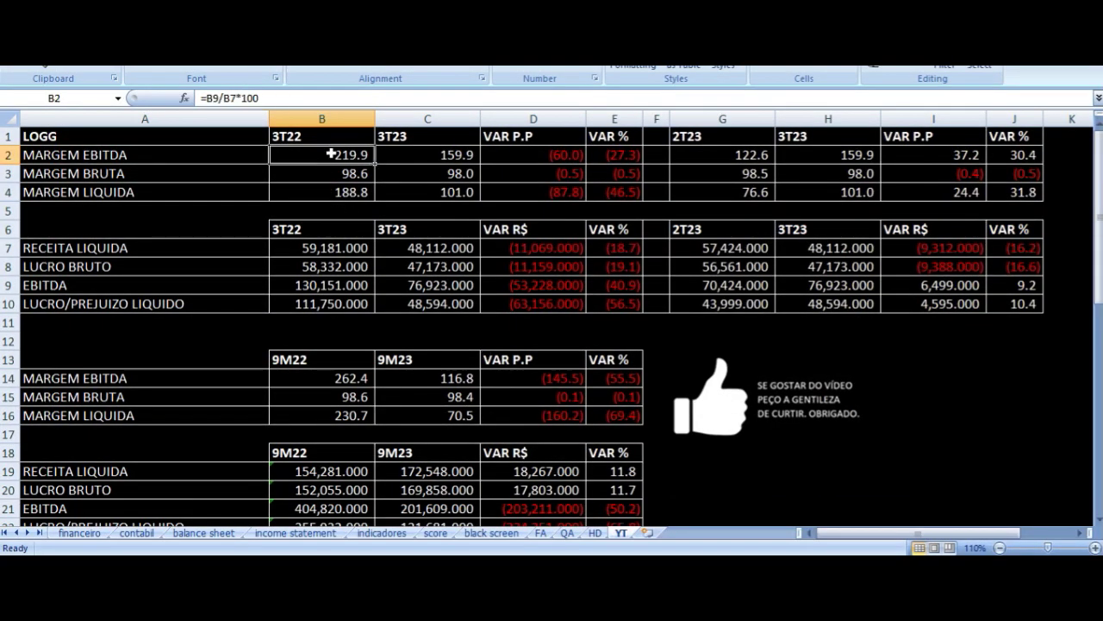
drag(333, 140, 495, 297)
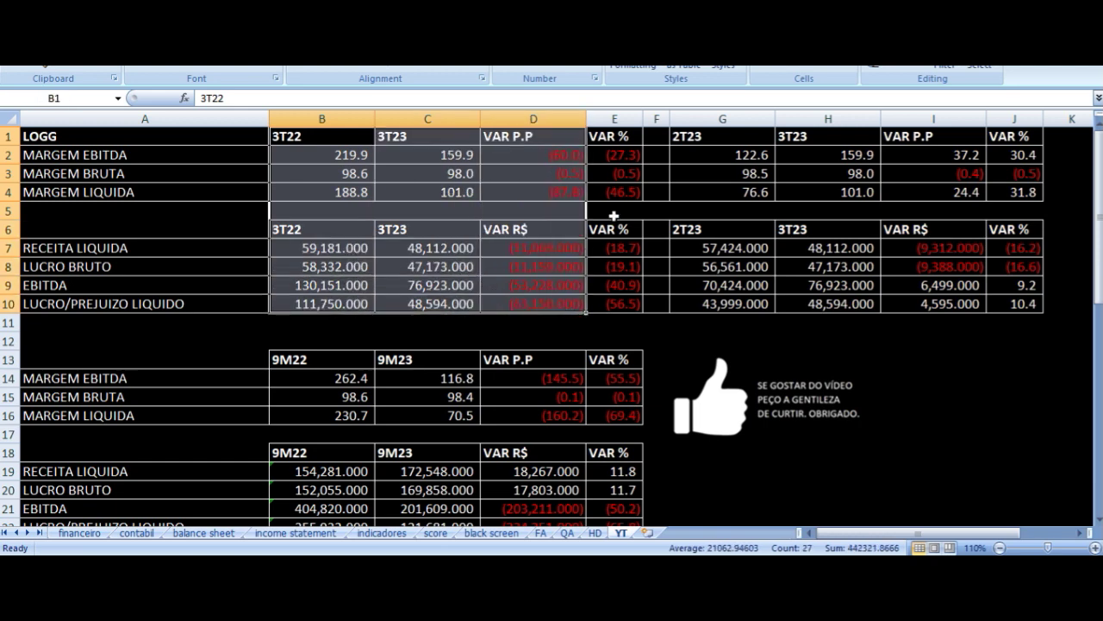
drag(730, 136, 895, 301)
drag(310, 359, 423, 419)
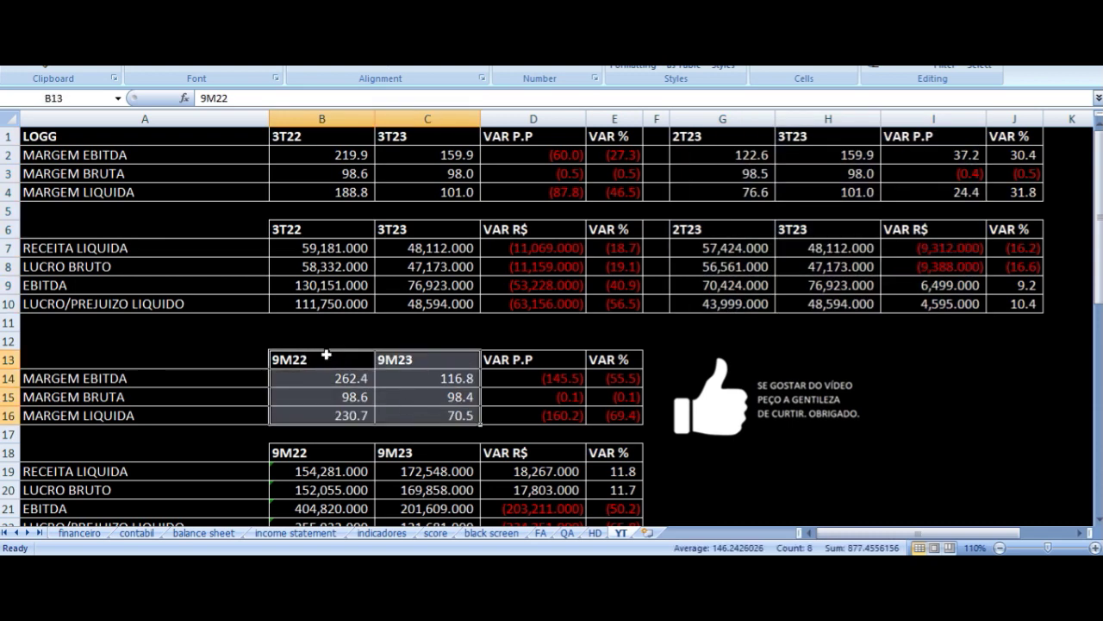
Examine the MARGEM EBITDA row for 3T22 against 3T23, including its variation in percentage points.
click(311, 159)
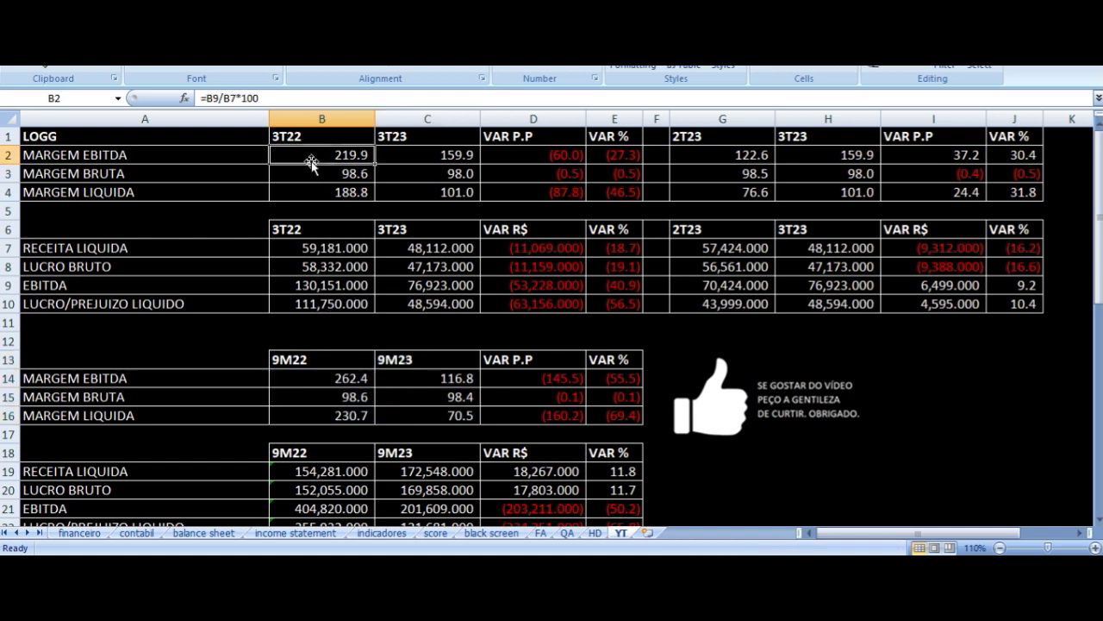
click(144, 155)
click(322, 156)
click(321, 136)
click(322, 155)
click(428, 155)
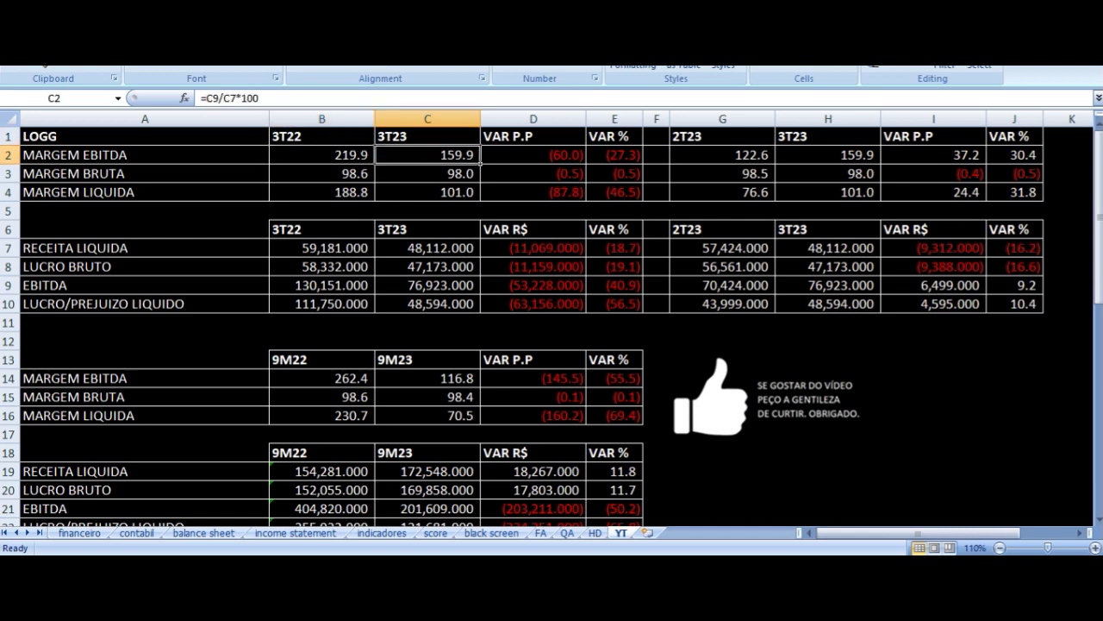
click(427, 137)
click(427, 156)
click(532, 156)
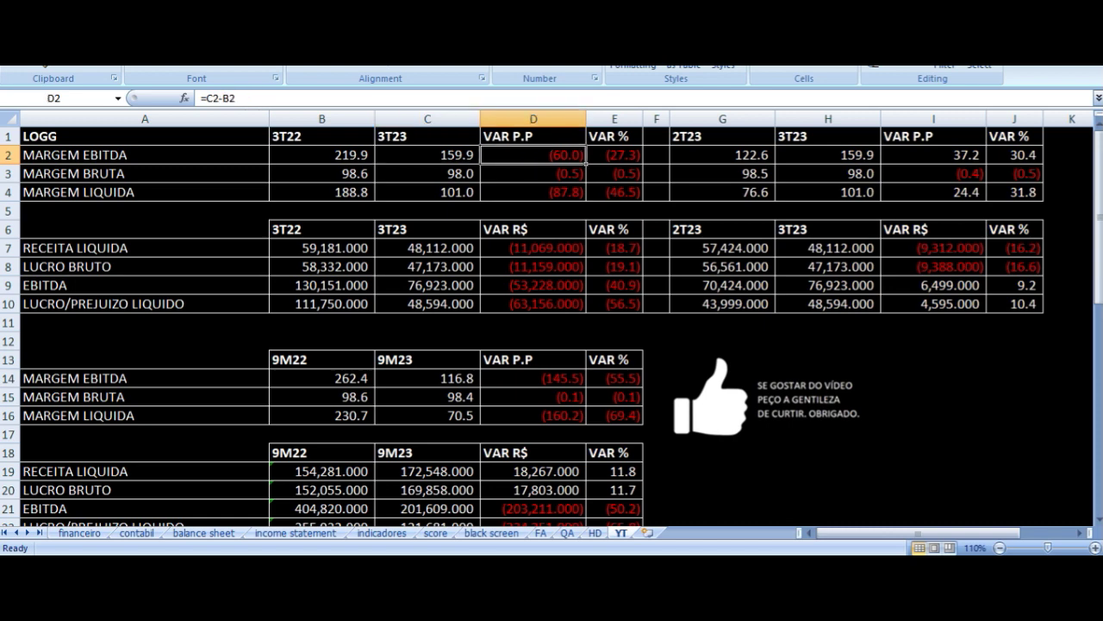
Examine the MARGEM BRUTA row for 3T22 and 3T23 through to its VAR P.P cell.
click(322, 173)
click(144, 173)
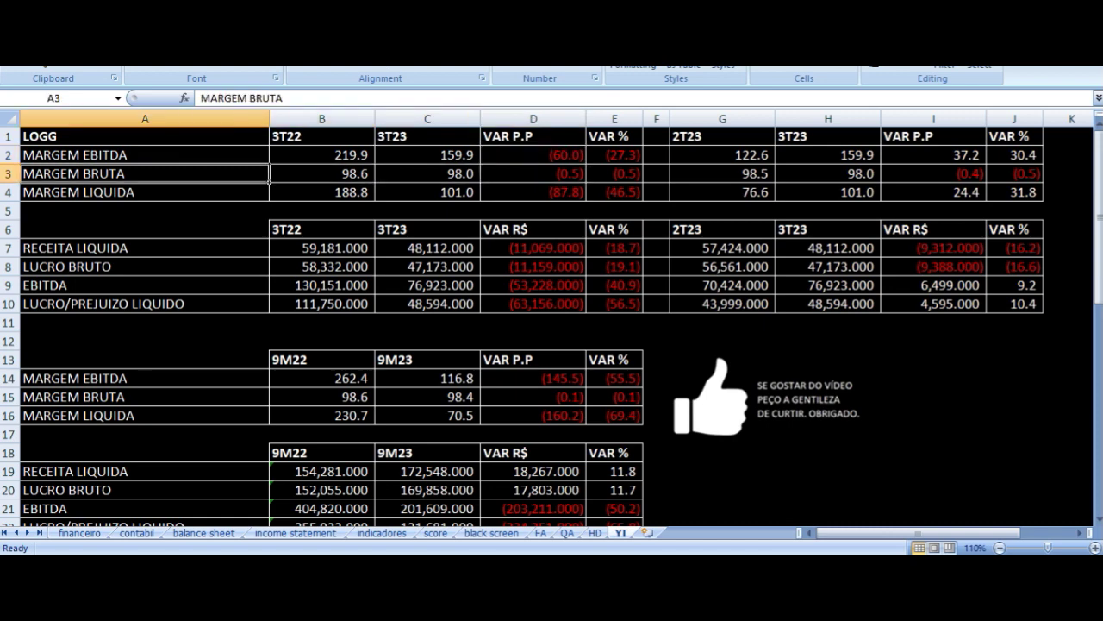
click(322, 173)
click(427, 173)
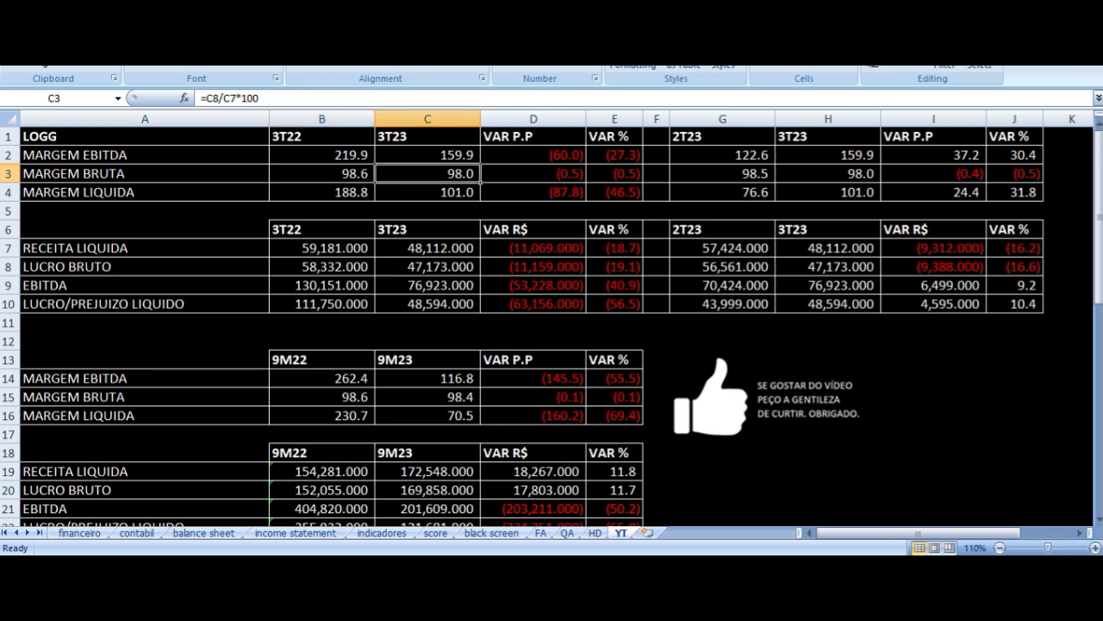
click(532, 173)
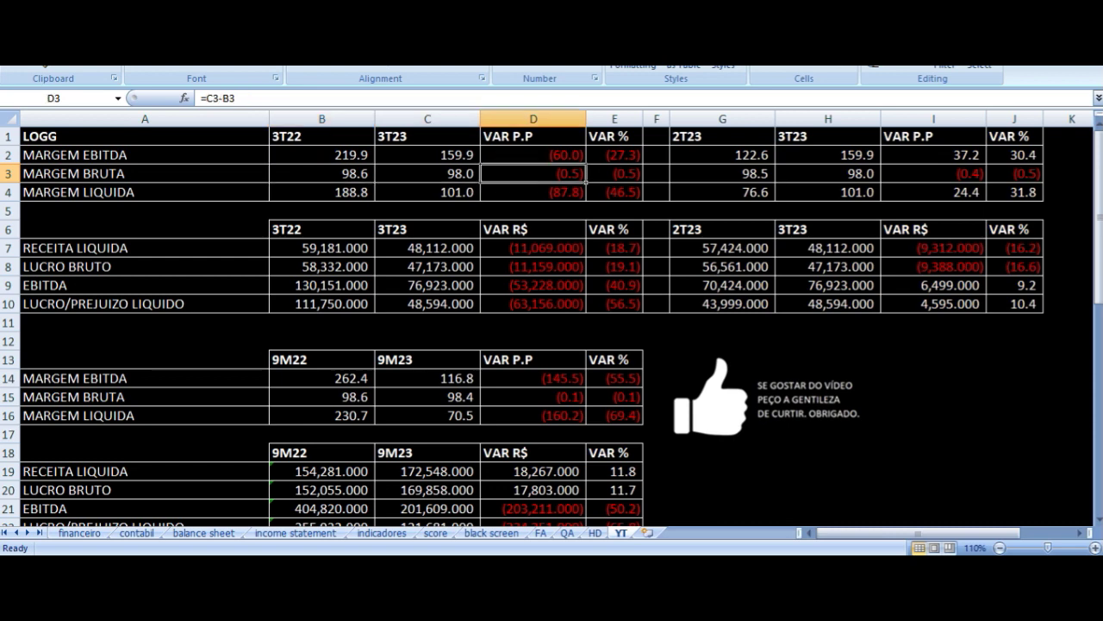
Compare MARGEM LIQUIDA between 3T22 and 3T23 and check its percentage-point variation.
key(Down)
key(Left)
key(Left)
key(Left)
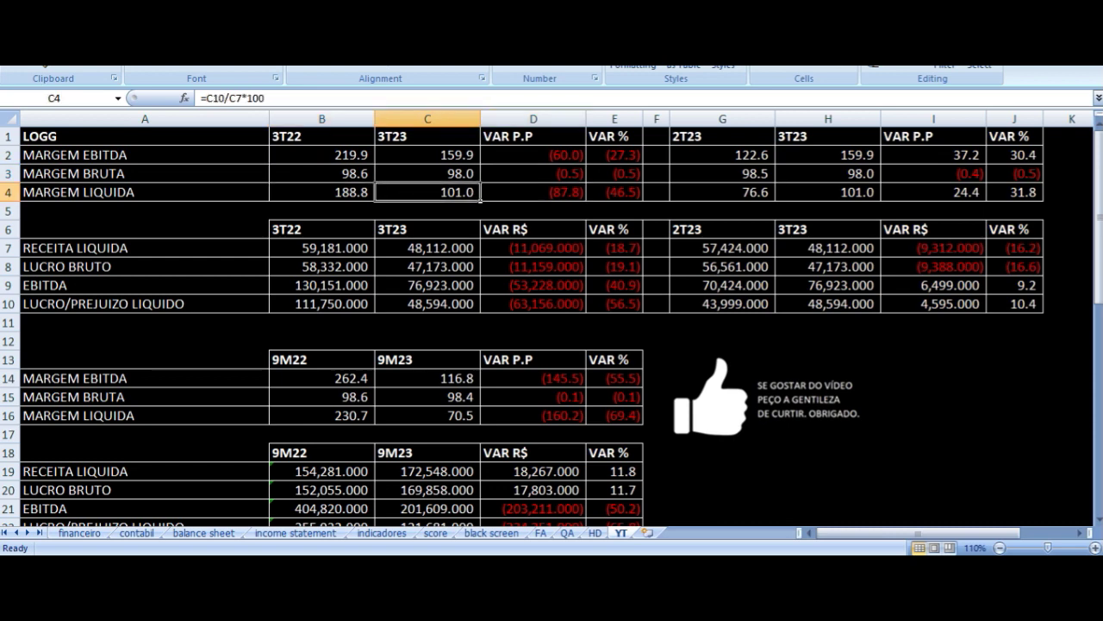
click(322, 193)
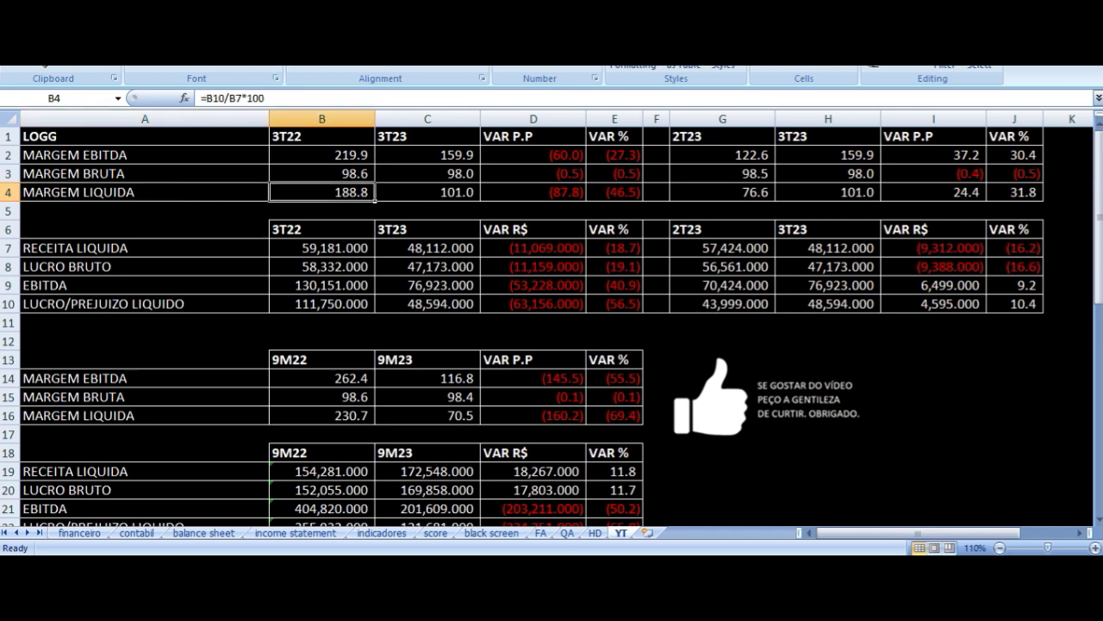
click(427, 192)
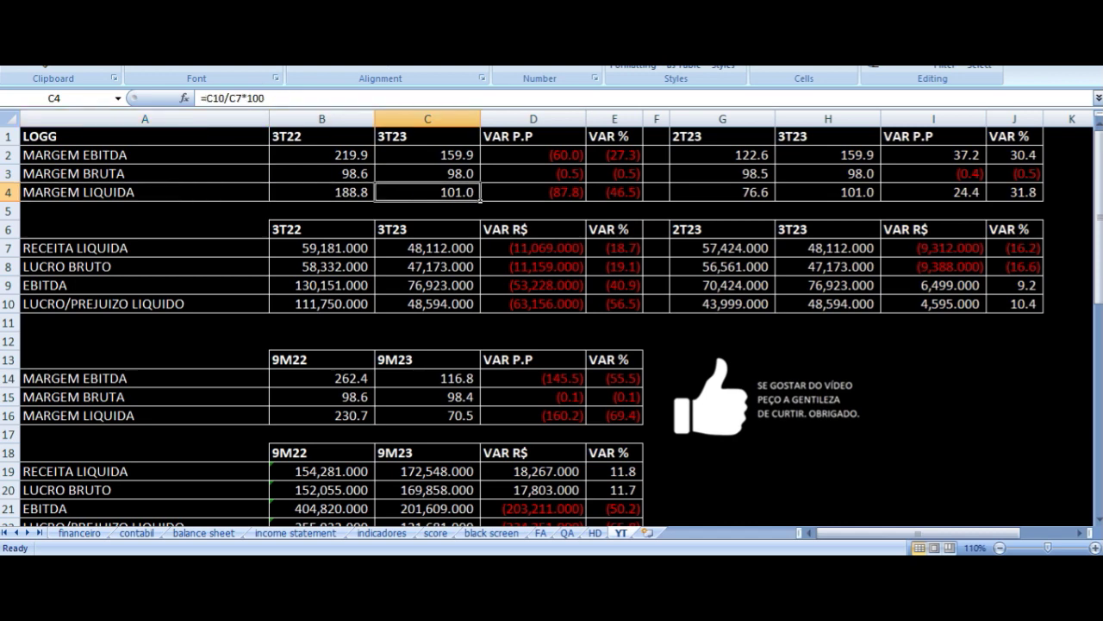
click(533, 192)
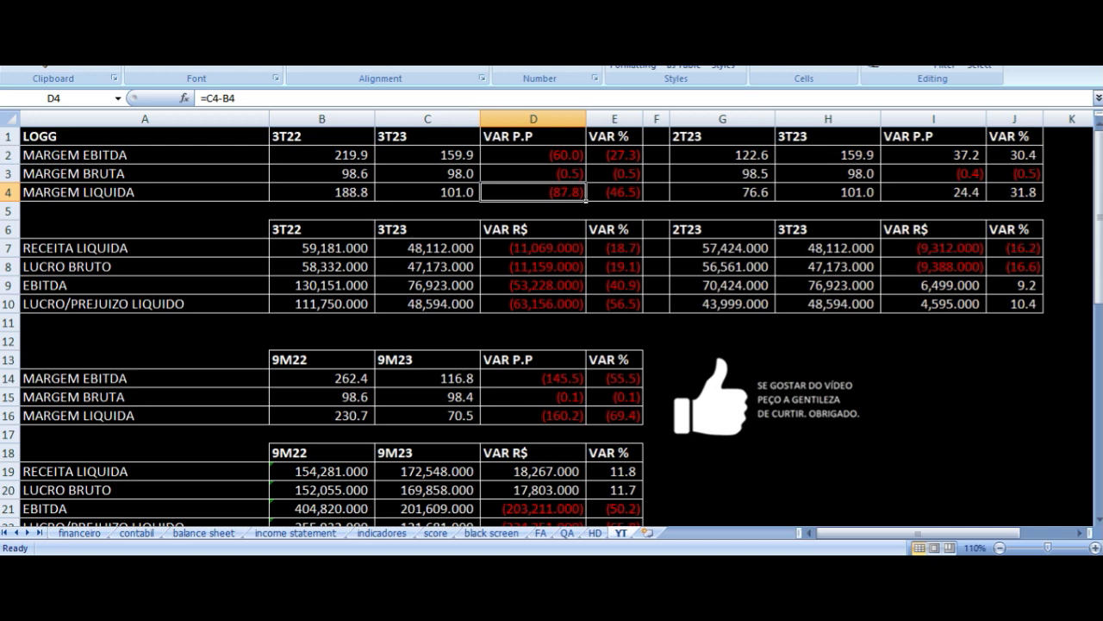
Examine RECEITA LIQUIDA for 3T22 and 3T23 along with its variations in R$ and percent.
key(Down)
key(Down)
key(Down)
key(Left)
key(Left)
key(Left)
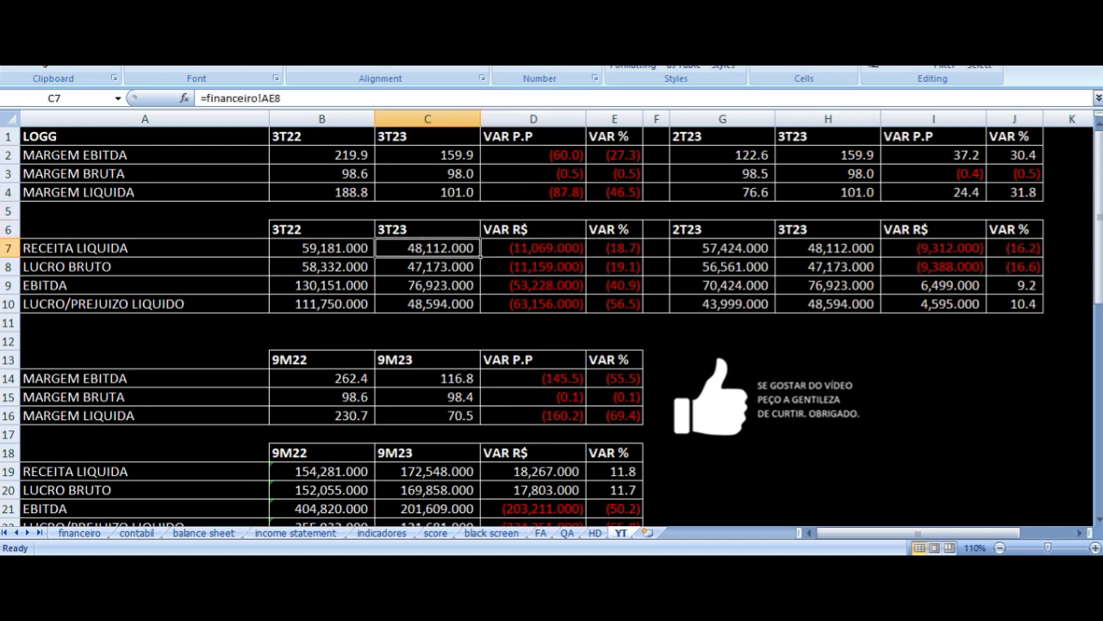
click(322, 248)
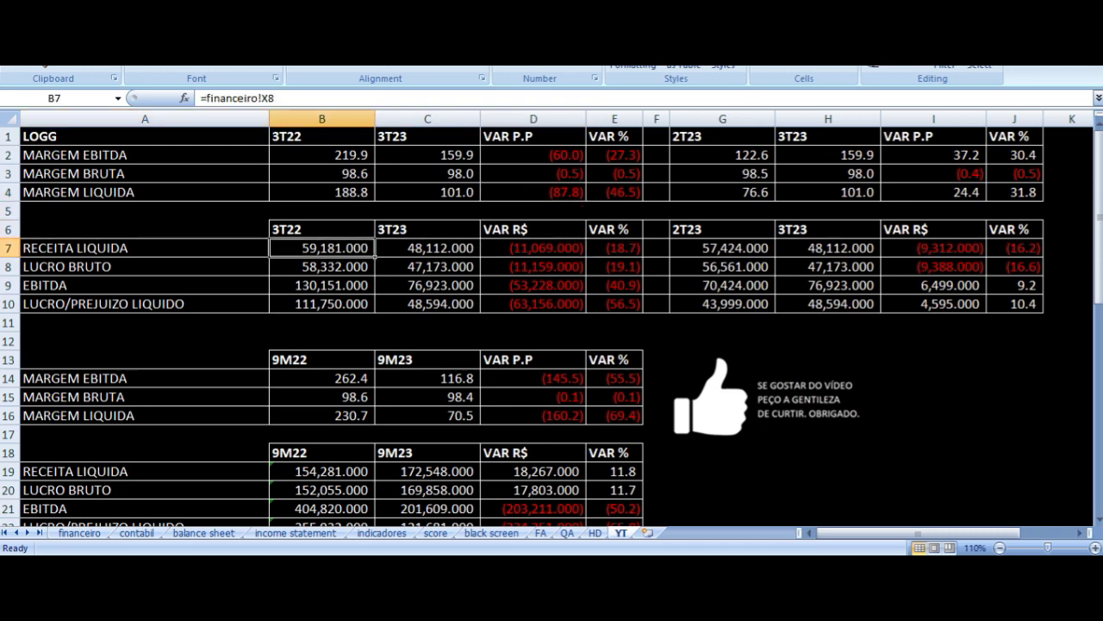
click(427, 247)
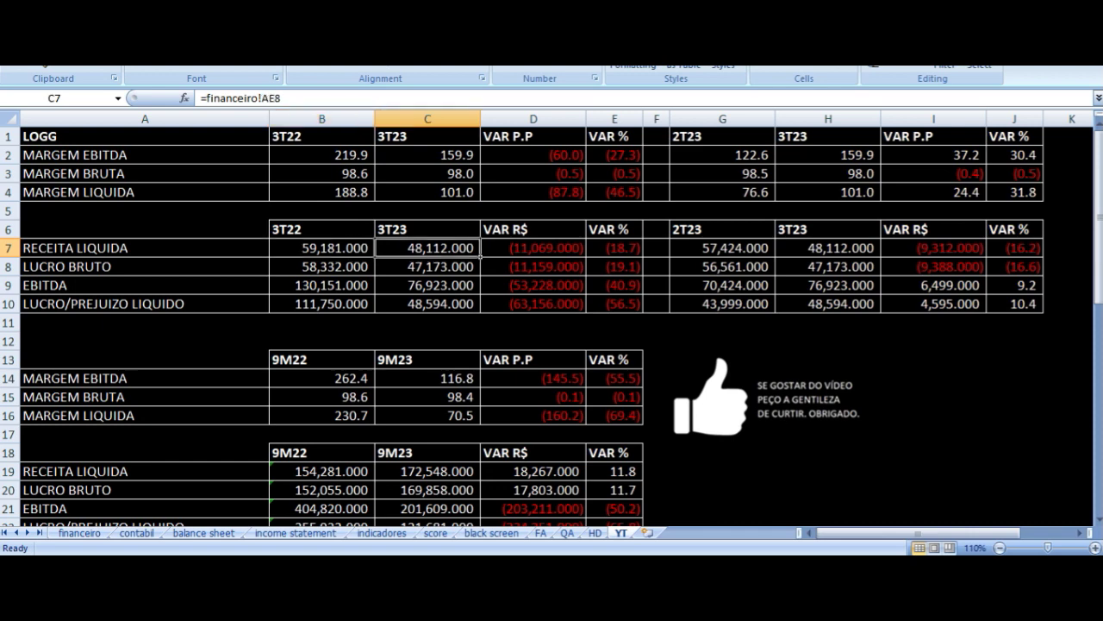
click(533, 248)
click(614, 248)
Compare LUCRO BRUTO between 3T22 and 3T23 and check its VAR R$ cell.
key(Down)
key(Left)
key(Left)
key(Left)
key(Left)
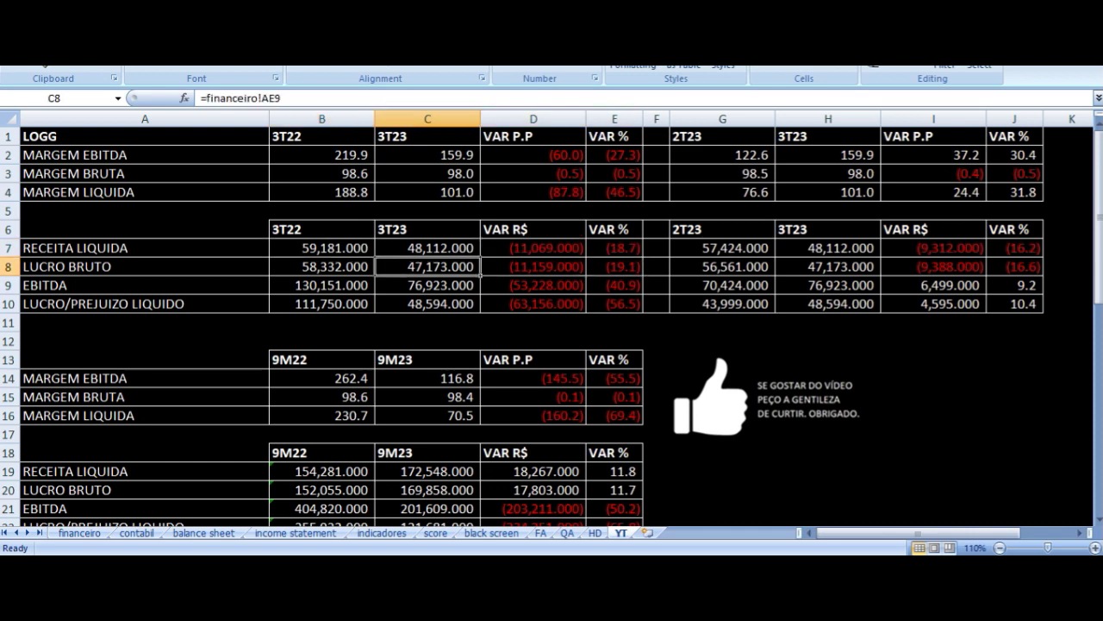
key(Right)
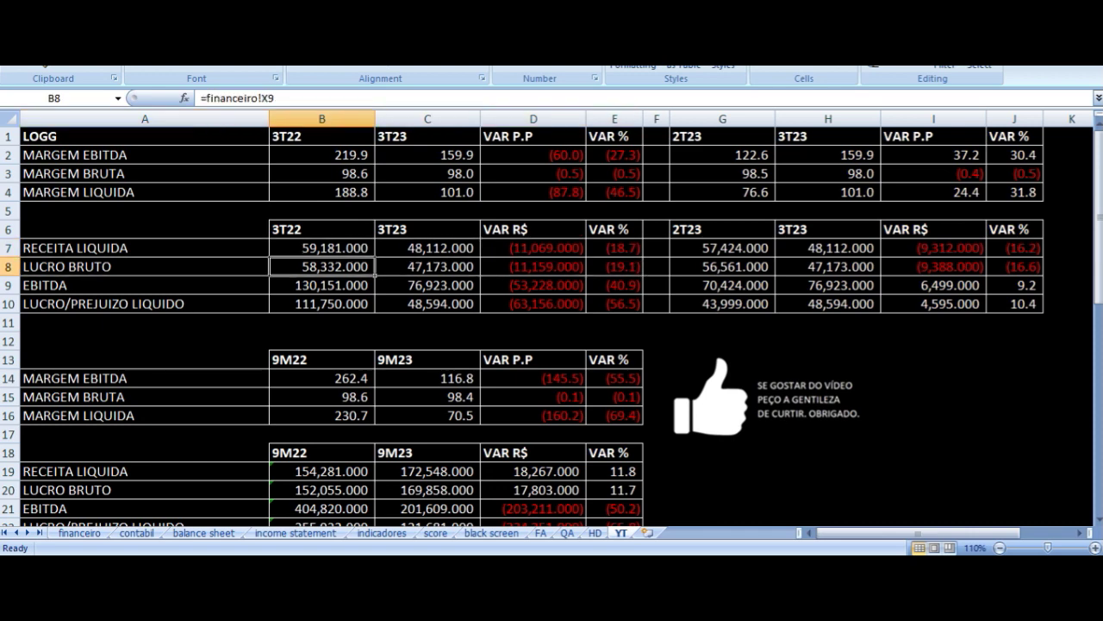
key(Right)
key(Right)
key(Right)
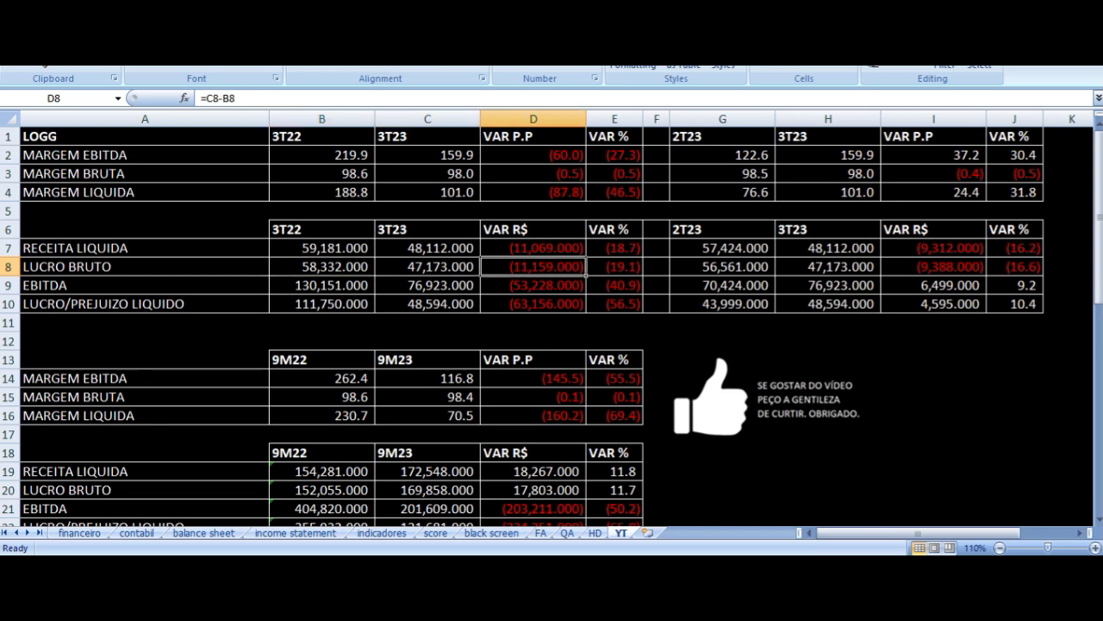
Examine the EBITDA row for 3T22 against 3T23, including its variation in R$.
key(Down)
key(Left)
key(Left)
key(Left)
key(Left)
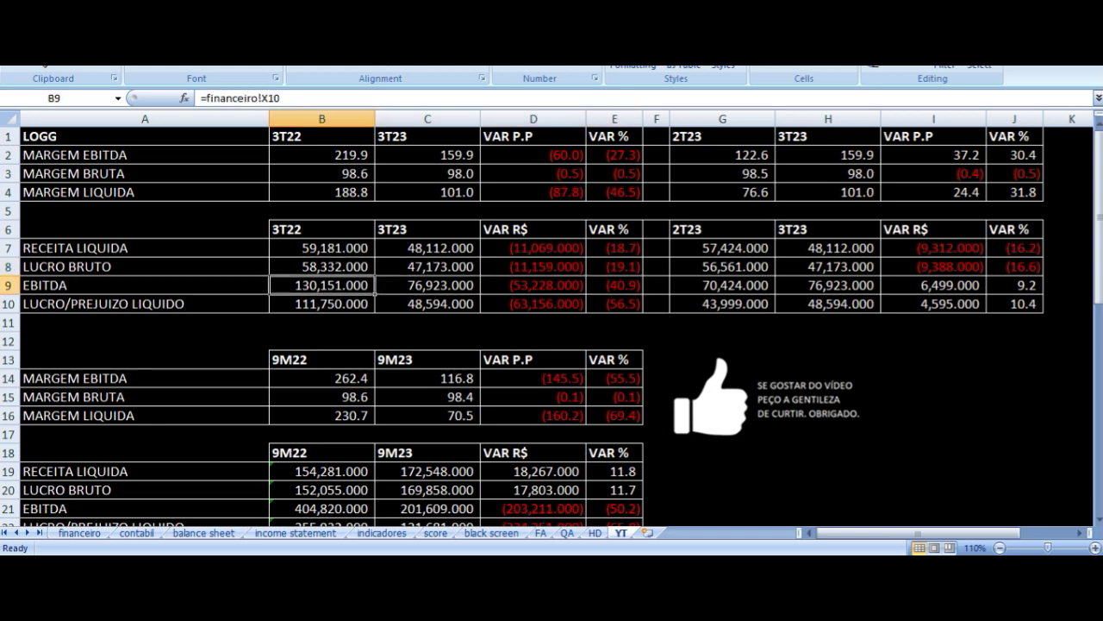
key(Right)
key(Right)
key(Right)
key(Right)
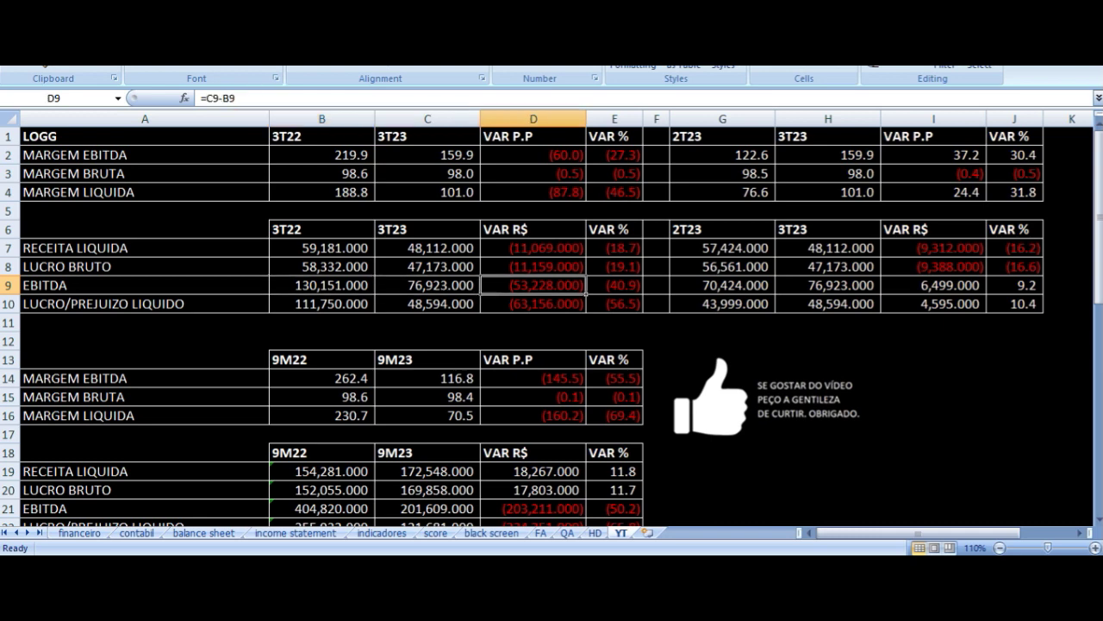
Review LUCRO/PREJUIZO LIQUIDO for 3T22 and 3T23 together with its variation in R$.
key(Down)
key(Left)
key(Left)
key(Left)
key(Left)
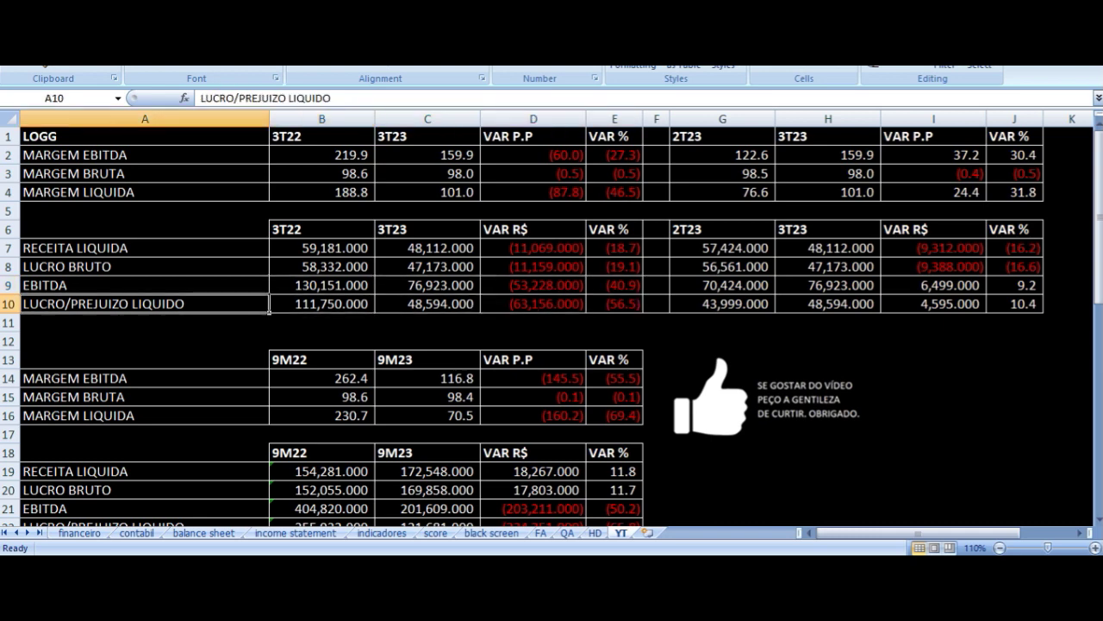
key(Right)
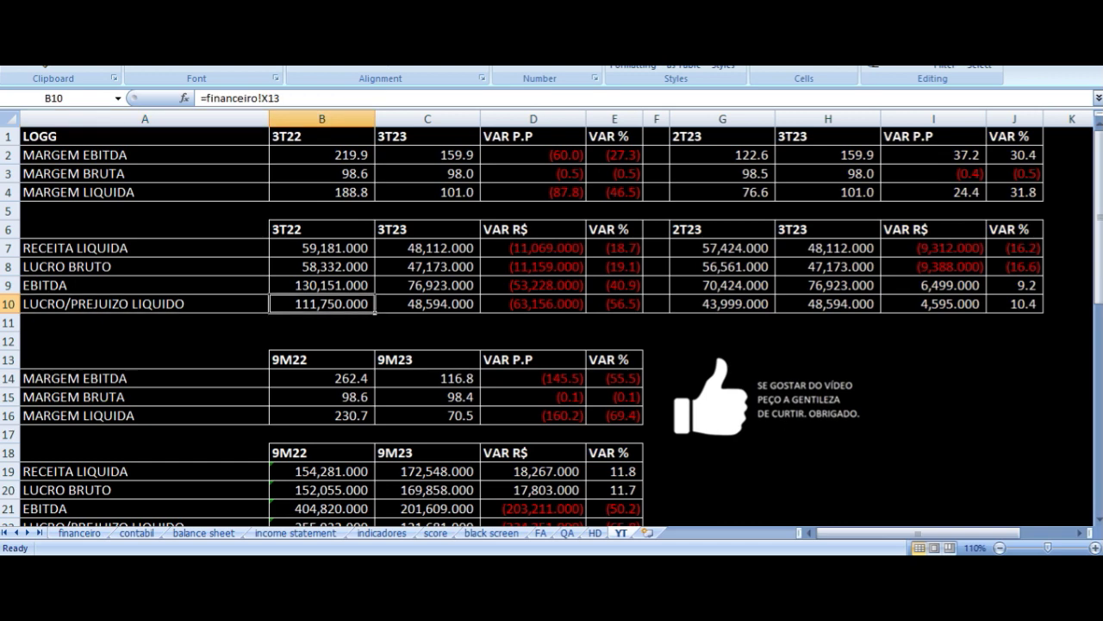
key(Right)
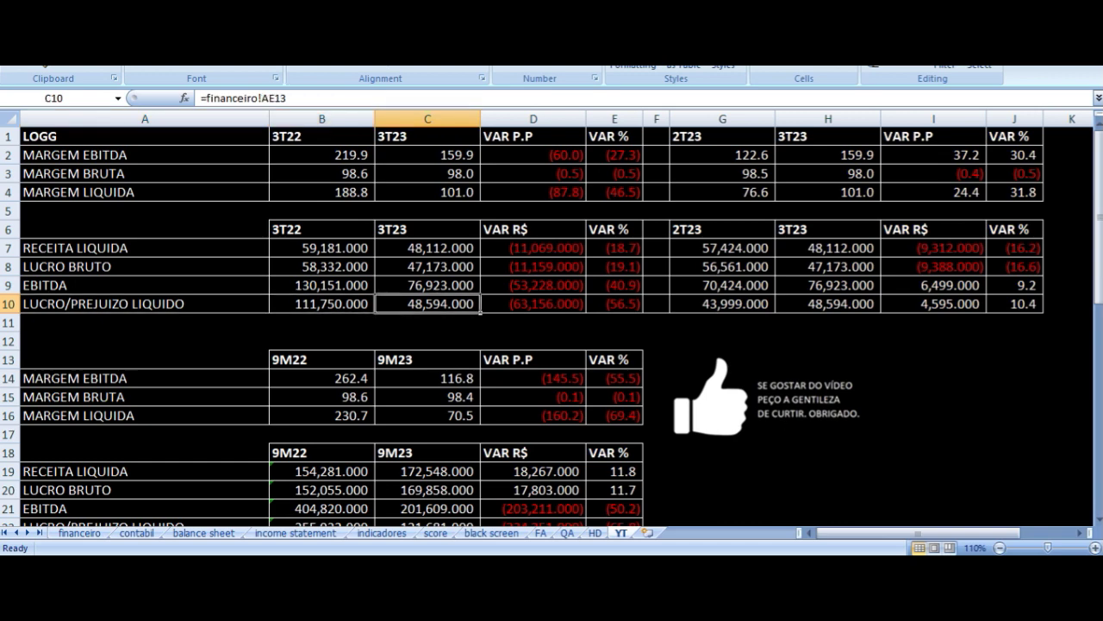
key(Right)
key(Right)
Go to the quarter-over-quarter comparison and review its 2T23 and 3T23 column headings in row 1.
key(Left)
key(Left)
key(Left)
key(Left)
key(Up)
key(Up)
key(Up)
key(Up)
key(Up)
key(Up)
key(Up)
key(Right)
key(Right)
key(Right)
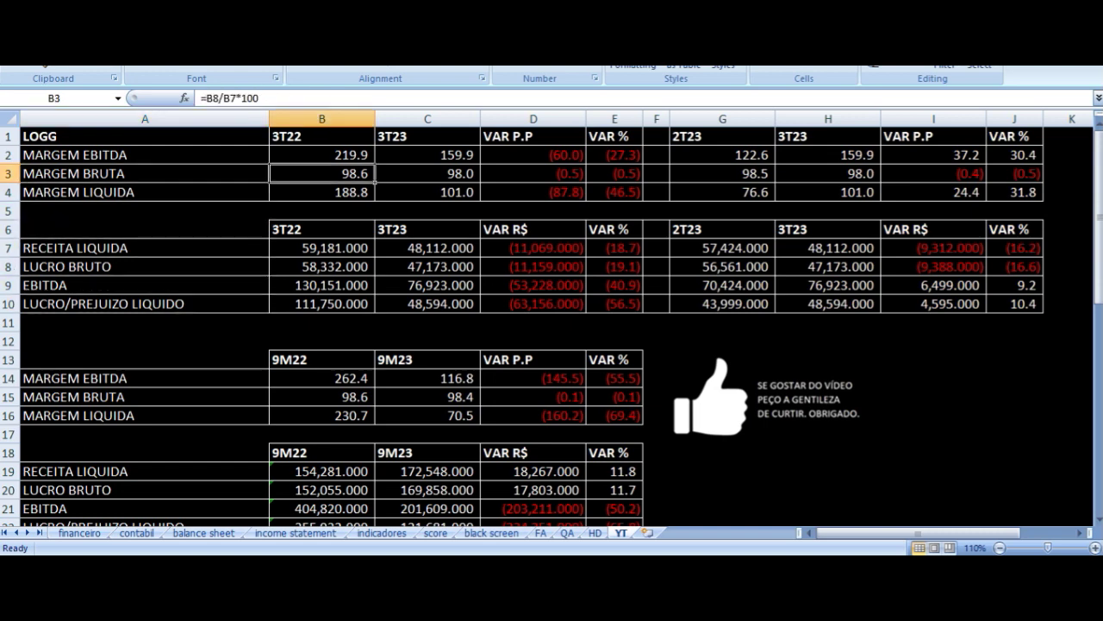
key(Right)
key(Right)
key(Right)
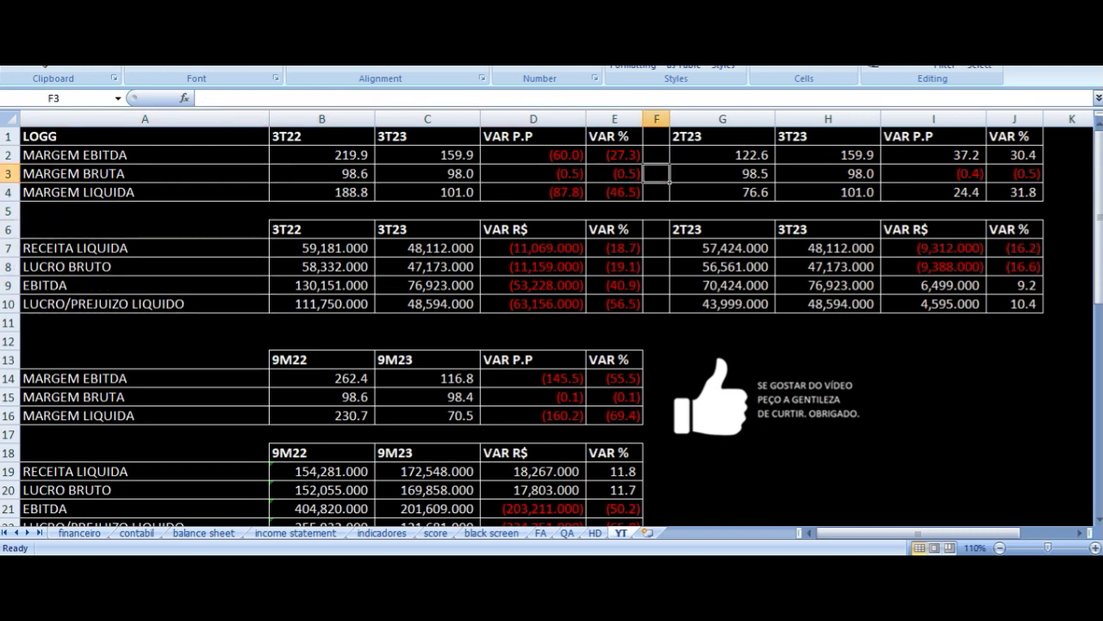
key(Up)
key(Up)
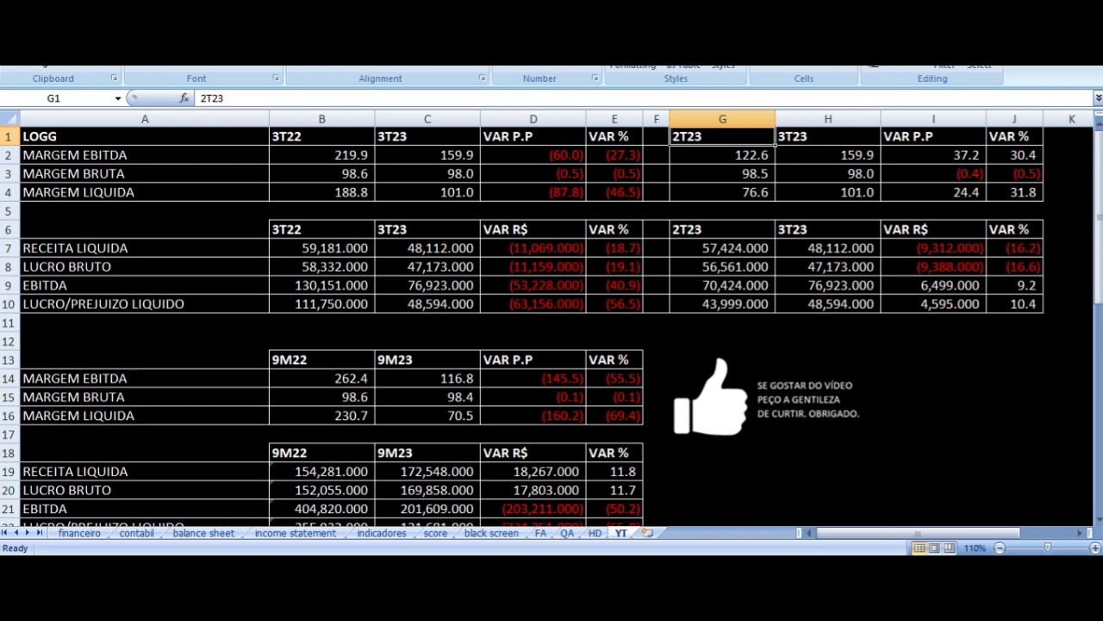
key(Right)
key(Left)
Examine MARGEM EBITDA for 2T23 against 3T23 and its VAR P.P value.
key(Down)
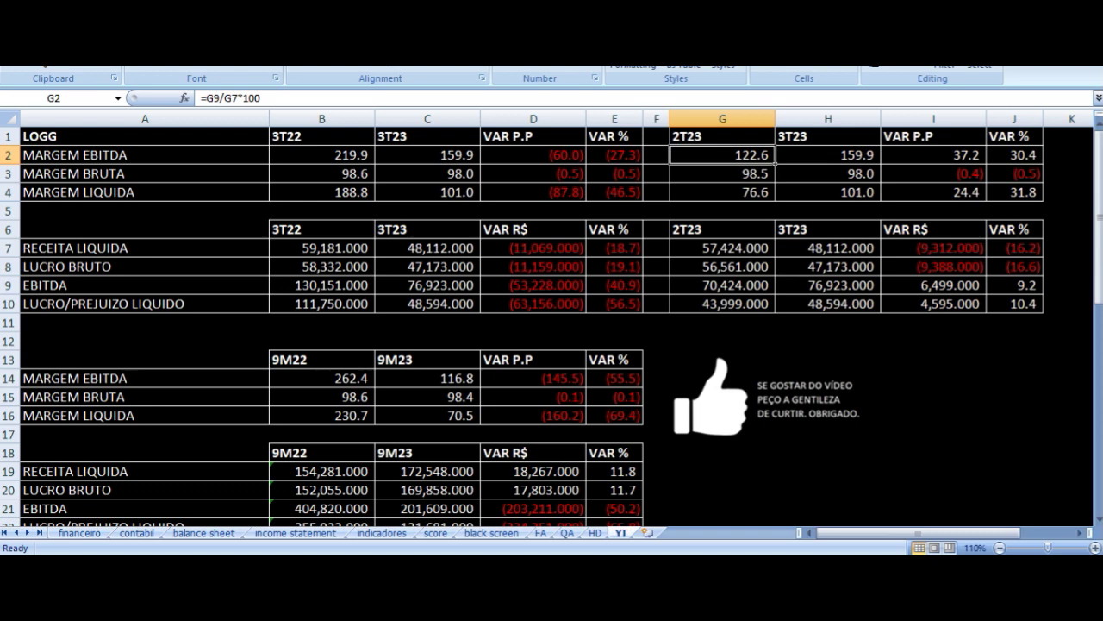
key(Right)
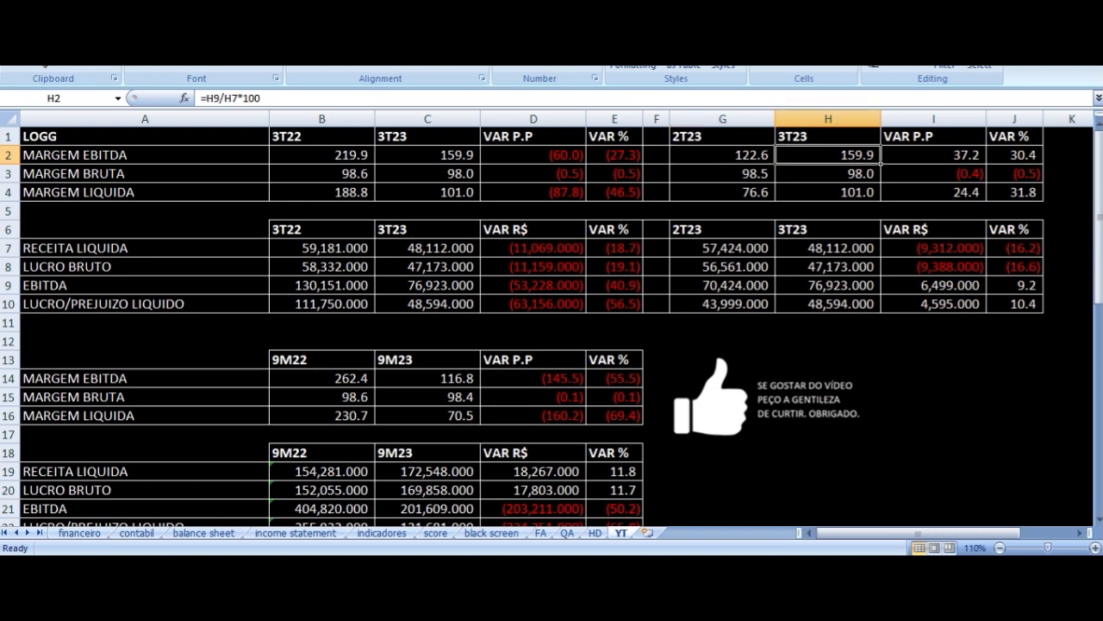
key(Right)
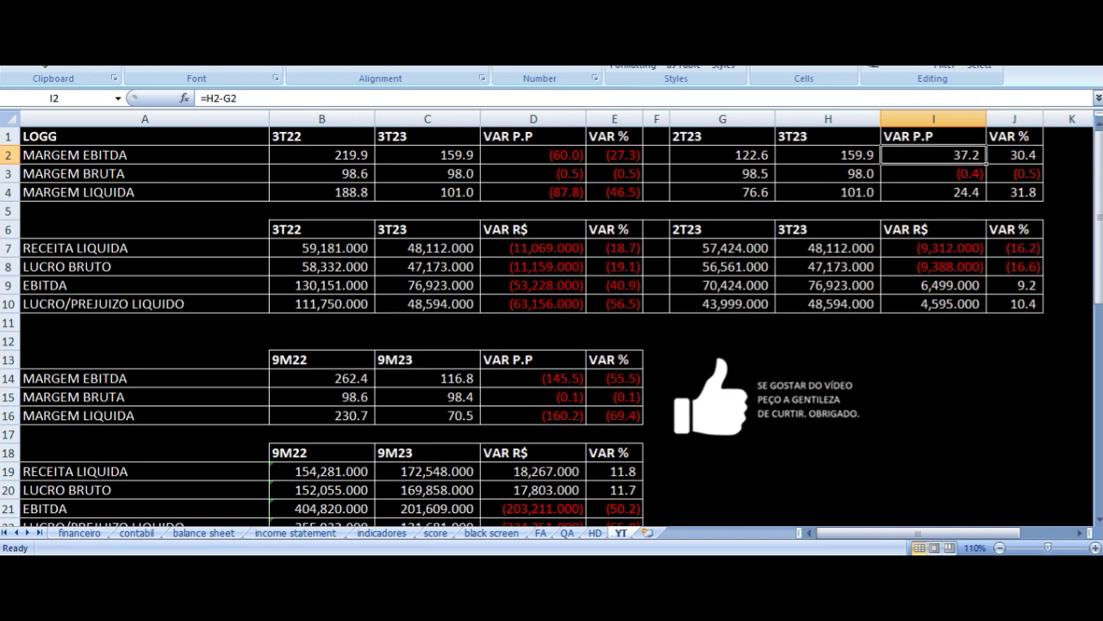
key(Up)
Compare MARGEM BRUTA between 2T23 and 3T23 and check its percentage-point variation.
key(Down)
key(Down)
key(Down)
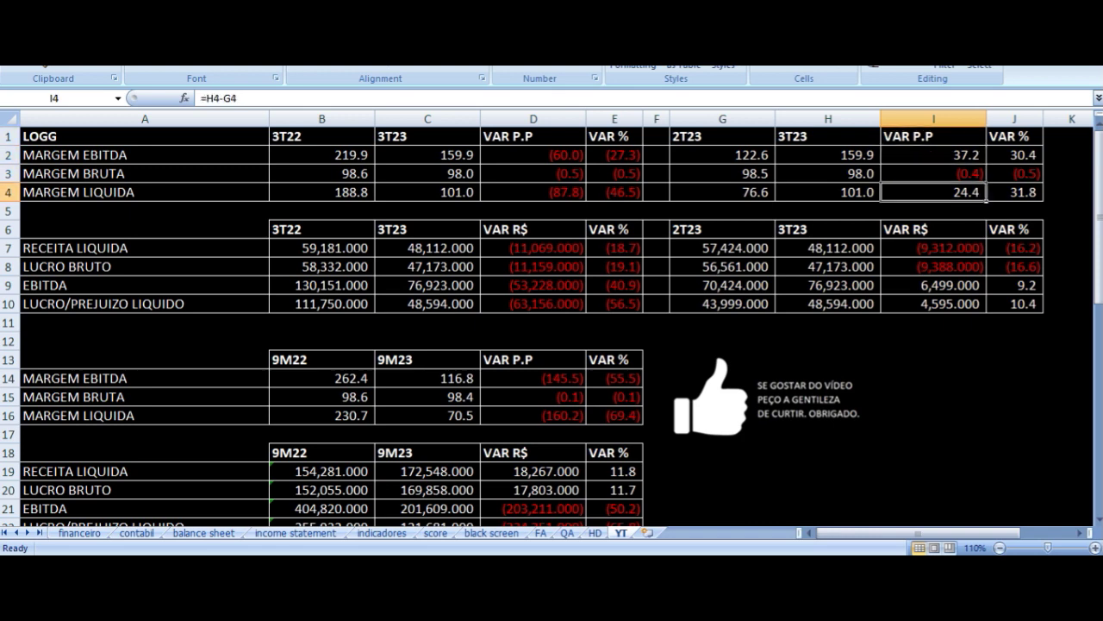
key(Left)
key(Left)
key(Up)
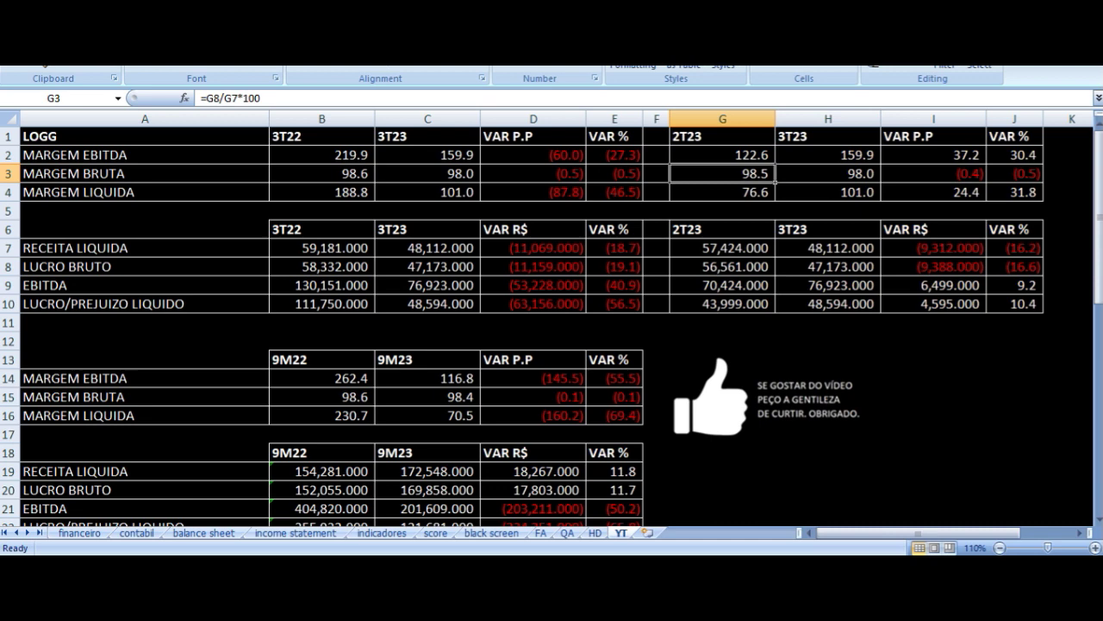
key(Right)
key(Right)
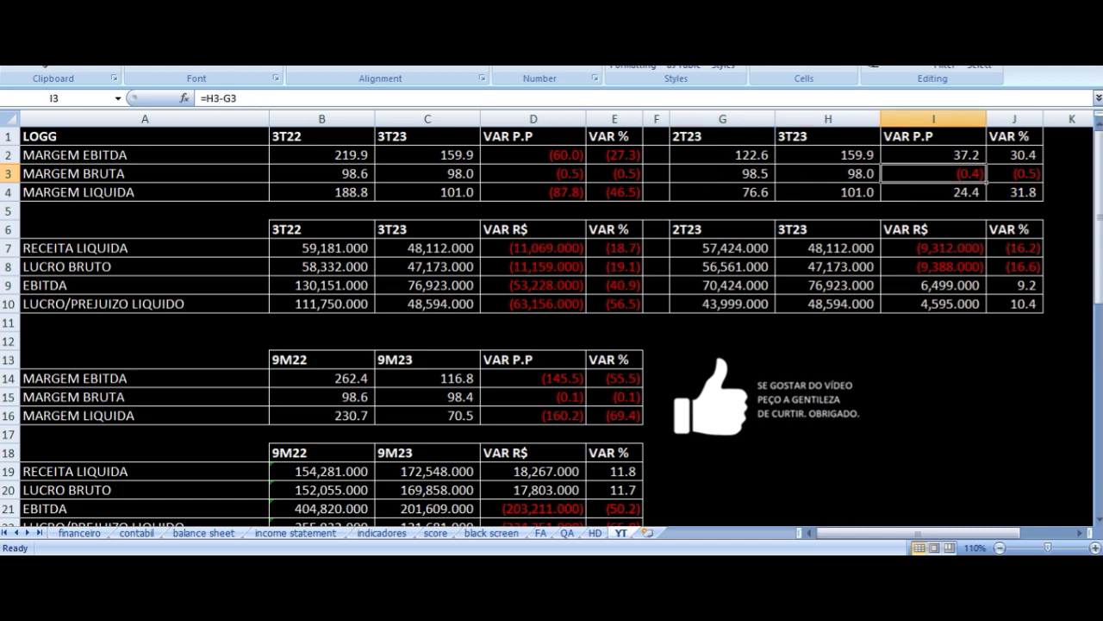
Examine MARGEM LIQUIDA for 2T23 and 3T23 through to its VAR P.P cell.
key(Down)
key(Left)
key(Left)
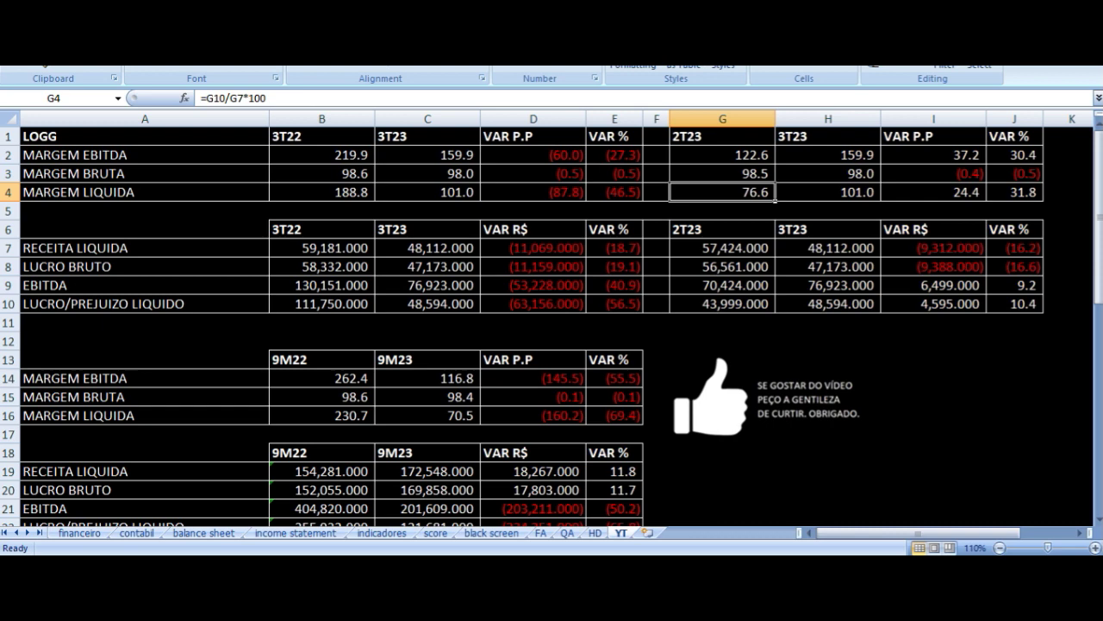
key(Right)
key(Right)
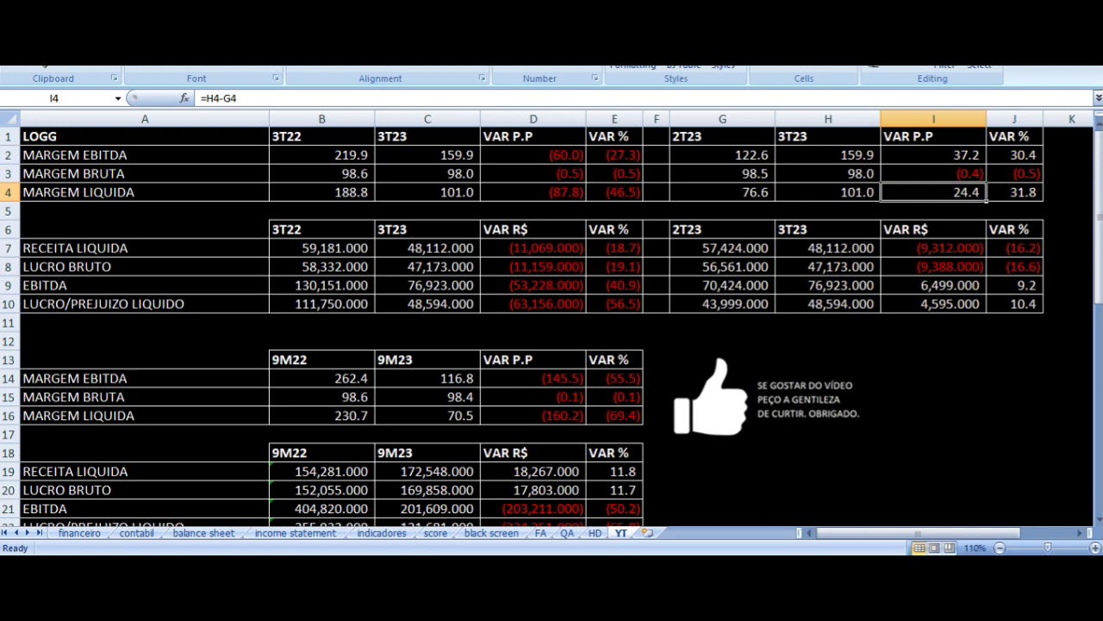
Review the VAR P.P and VAR % columns of the three margins in the 2T23 versus 3T23 comparison.
key(Down)
key(Up)
key(Up)
key(Up)
key(Down)
key(Up)
key(Down)
key(Down)
key(Up)
key(Right)
key(Up)
key(Down)
key(Down)
key(Down)
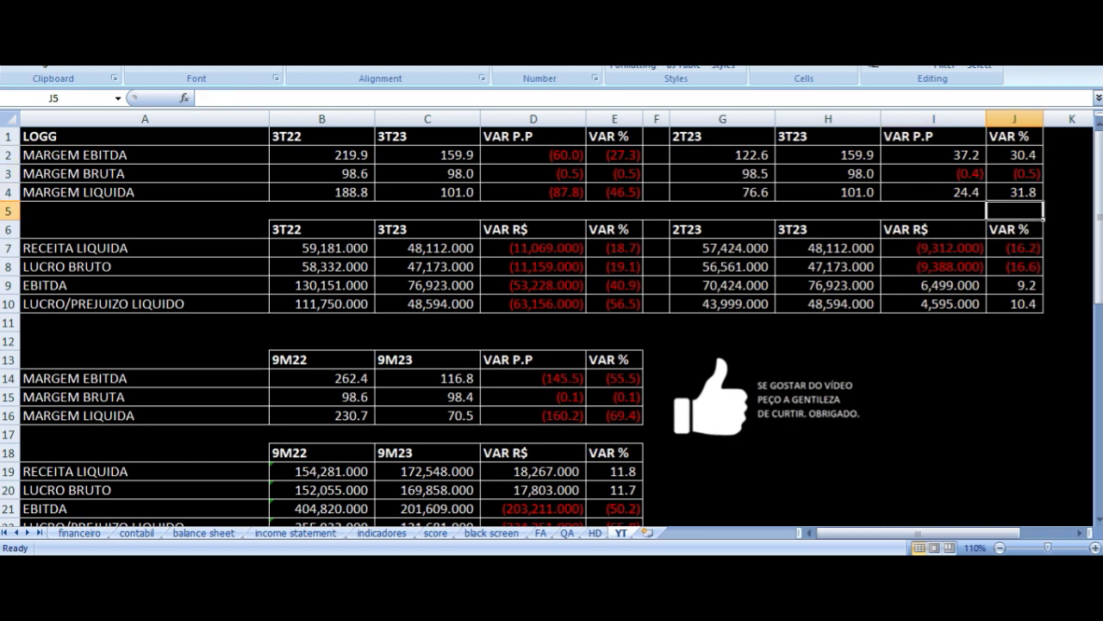
Compare RECEITA LIQUIDA between 2T23 and 3T23 through to its VAR % cell.
key(Down)
key(Down)
key(Left)
key(Left)
key(Left)
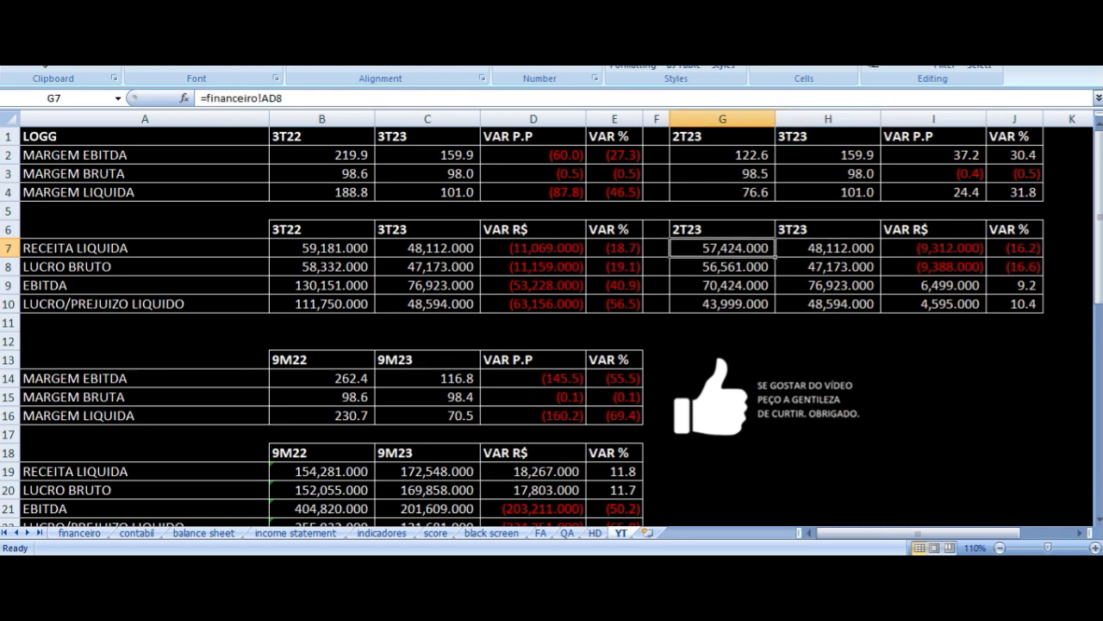
key(Right)
key(Right)
key(Right)
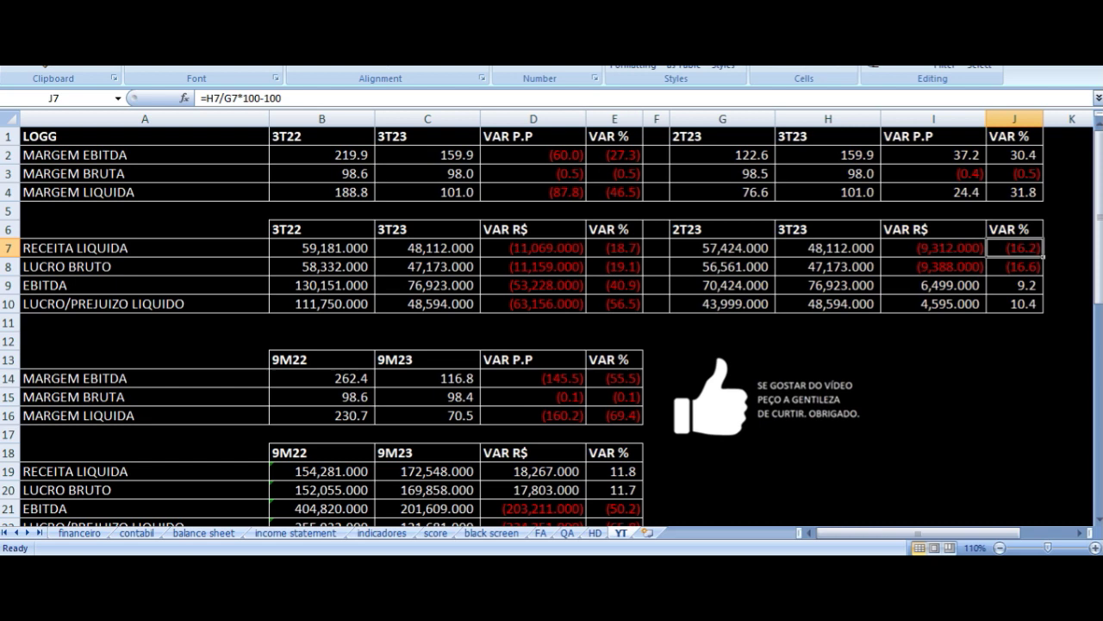
Examine LUCRO BRUTO for 2T23 against 3T23, including its VAR R$ and VAR % cells.
key(Down)
key(Left)
key(Left)
key(Left)
key(Left)
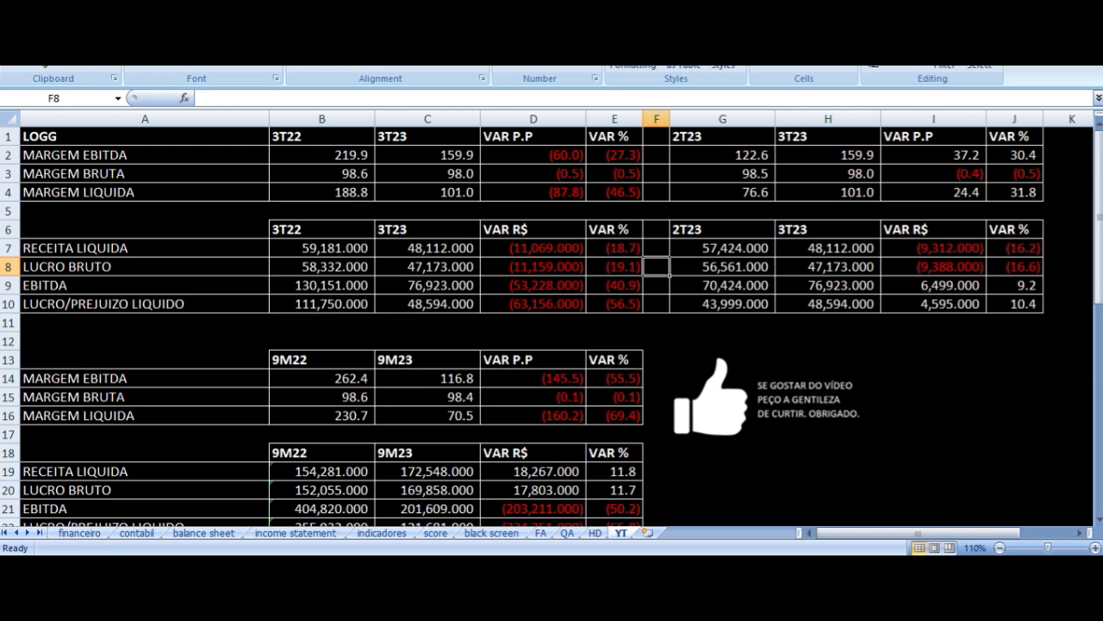
key(Right)
key(Right)
key(Right)
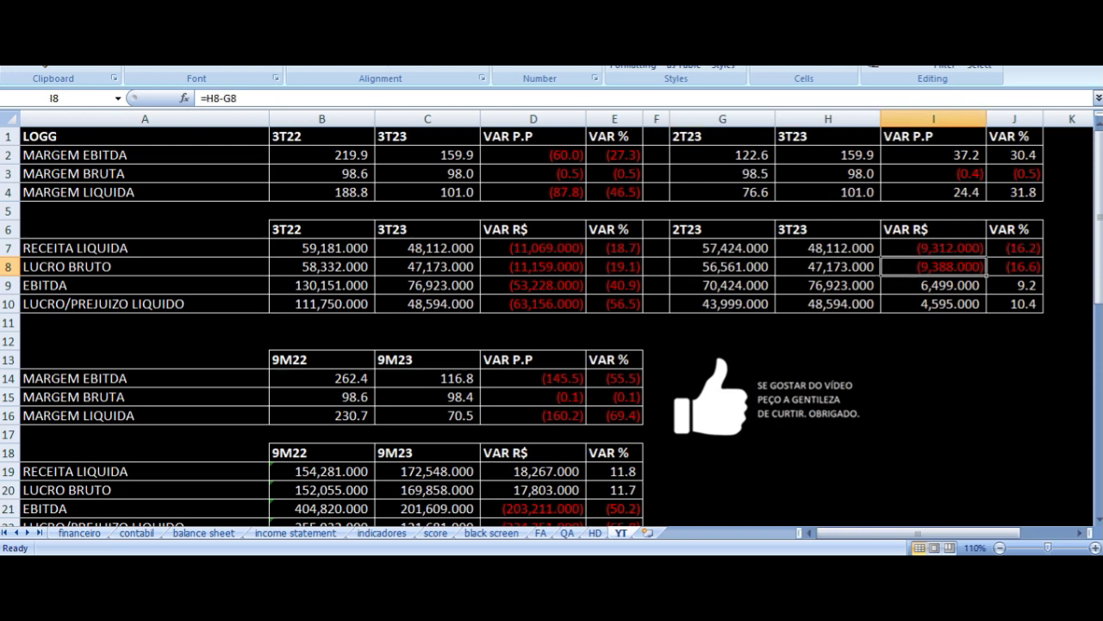
key(Right)
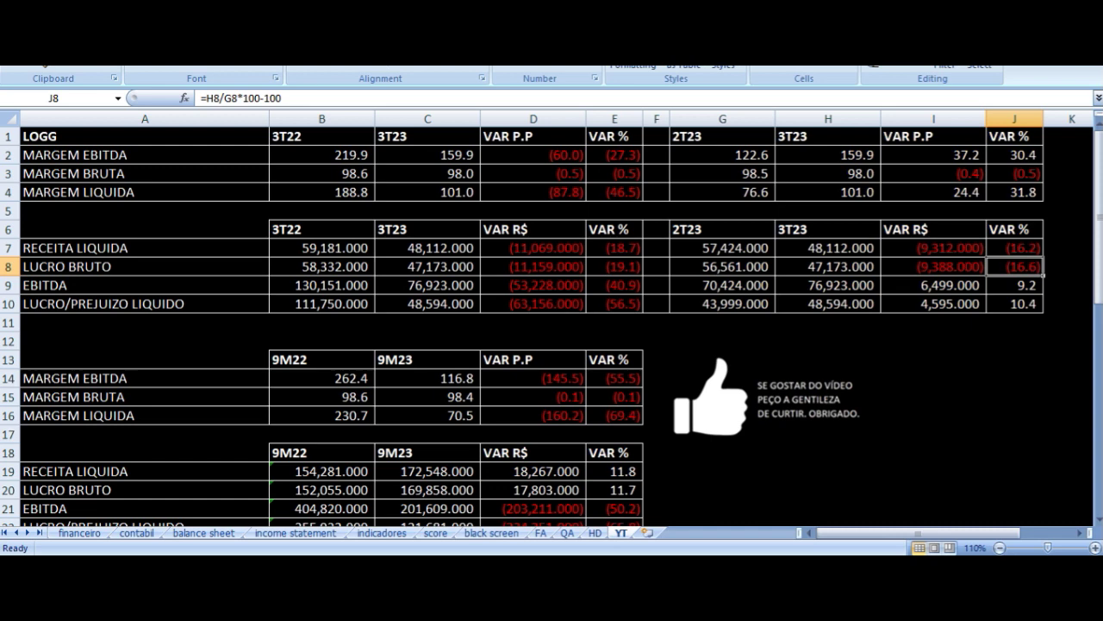
Check EBITDA in row 9 from 2T23 to 3T23, ending at its percentage variation.
key(Left)
key(Left)
key(Left)
key(Right)
key(Left)
key(Down)
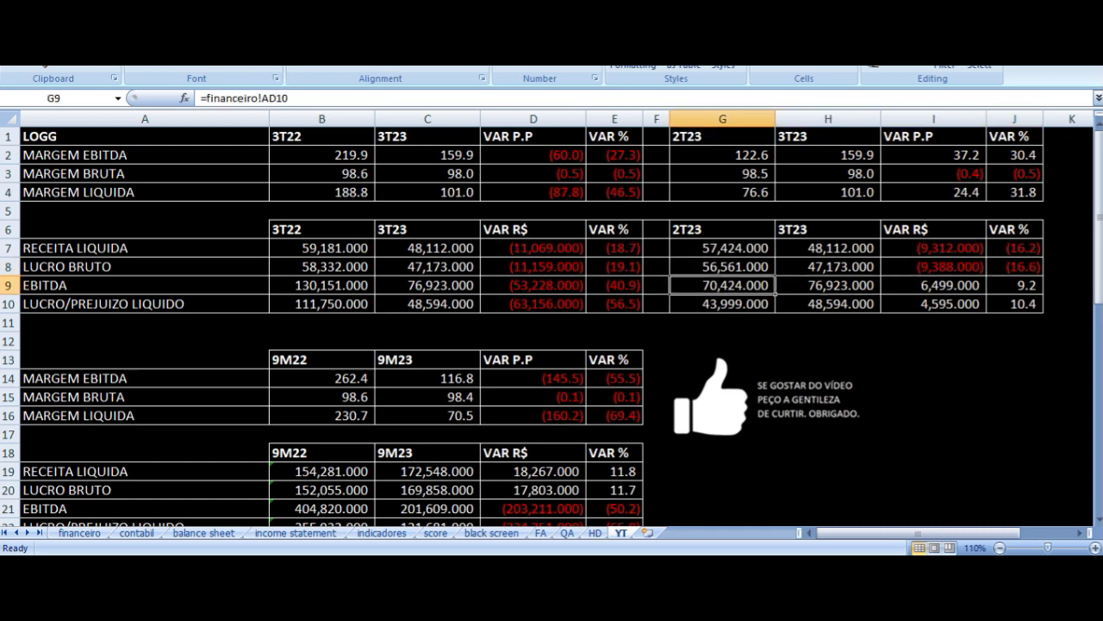
key(Right)
key(Right)
key(Right)
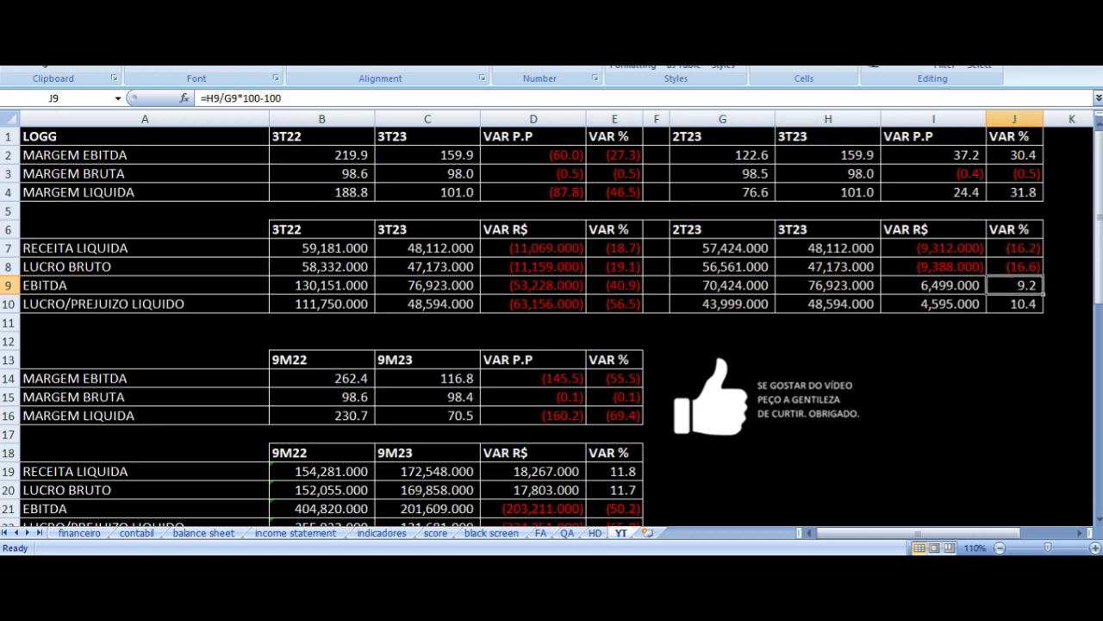
Compare LUCRO/PREJUIZO LIQUIDO between 2T23 and 3T23 and check its VAR % cell.
key(Down)
key(Left)
key(Left)
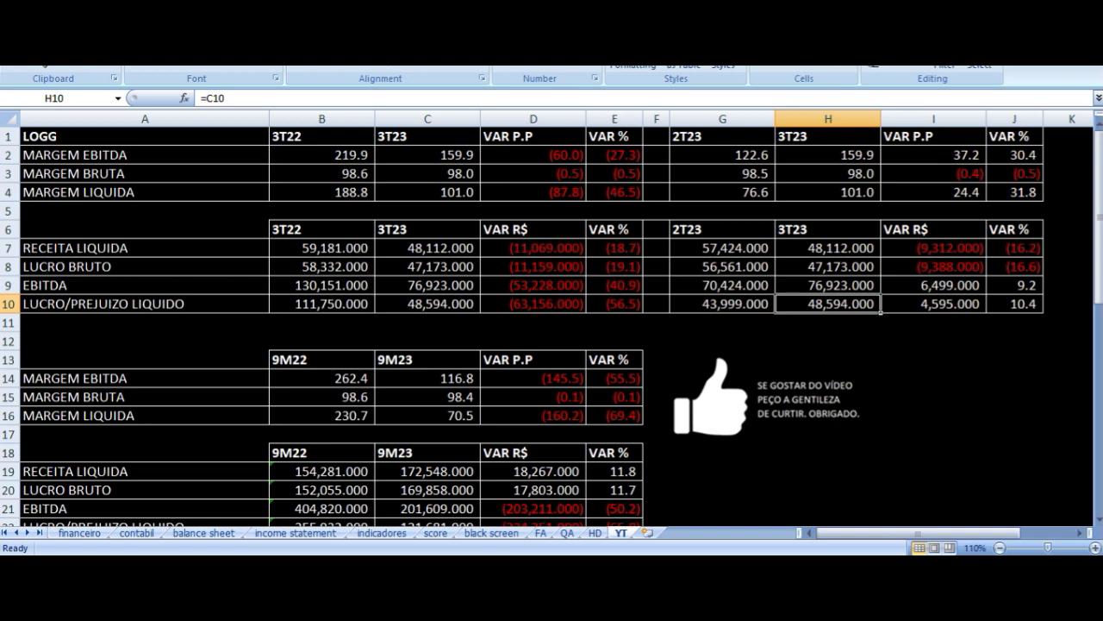
key(Left)
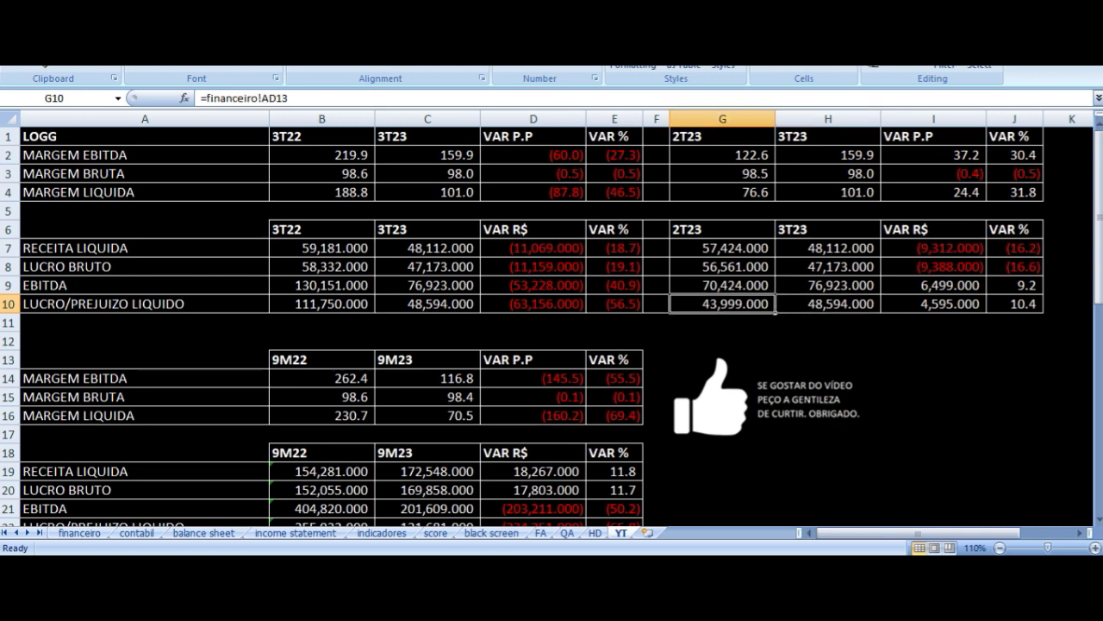
key(Right)
key(Right)
key(Right)
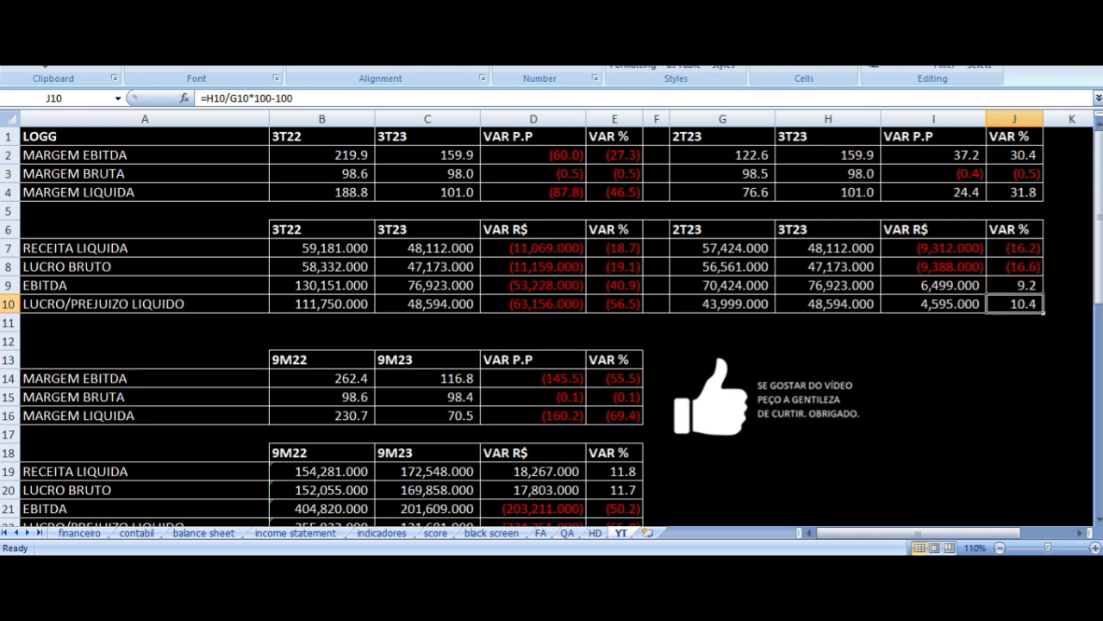
Recheck the quarter-over-quarter VAR % values from LUCRO/PREJUIZO LIQUIDO up to RECEITA LIQUIDA and back to EBITDA.
key(Up)
key(Up)
key(Up)
key(Down)
key(Down)
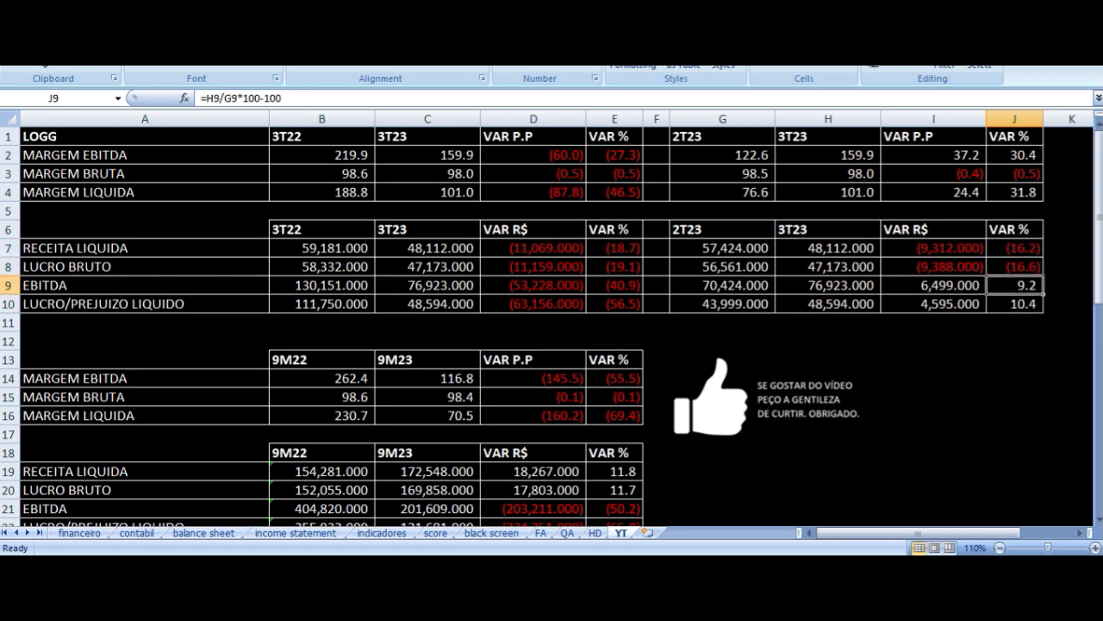
Revisit RECEITA LIQUIDA for 2T23 and the VAR R$ values from RECEITA LIQUIDA down to EBITDA.
key(Left)
key(Left)
key(Up)
key(Up)
key(Left)
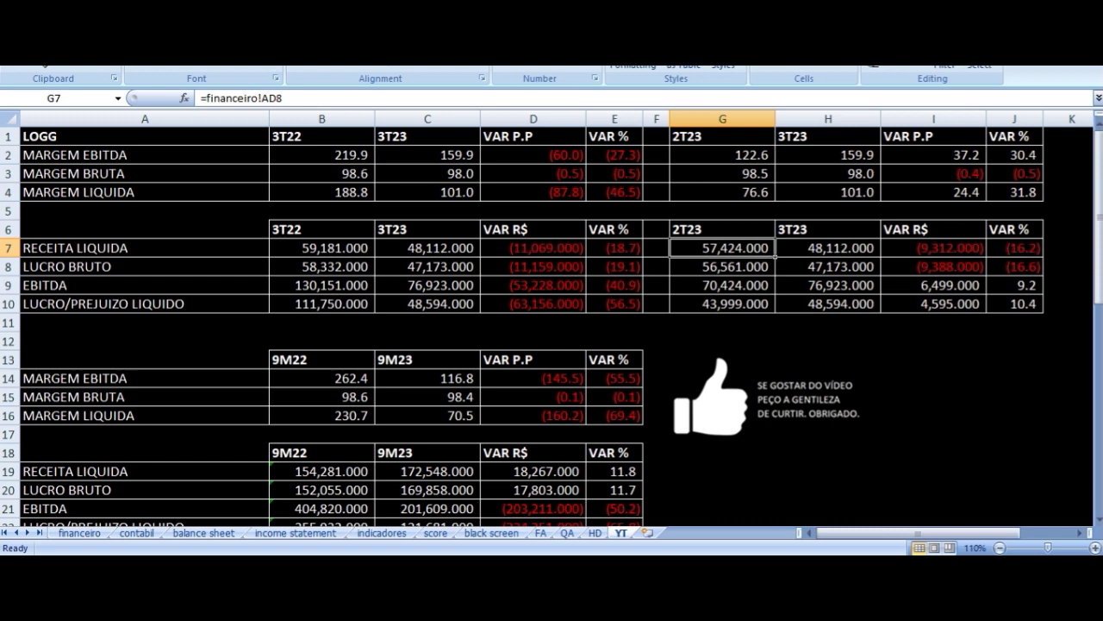
key(Right)
key(Right)
key(Down)
key(Down)
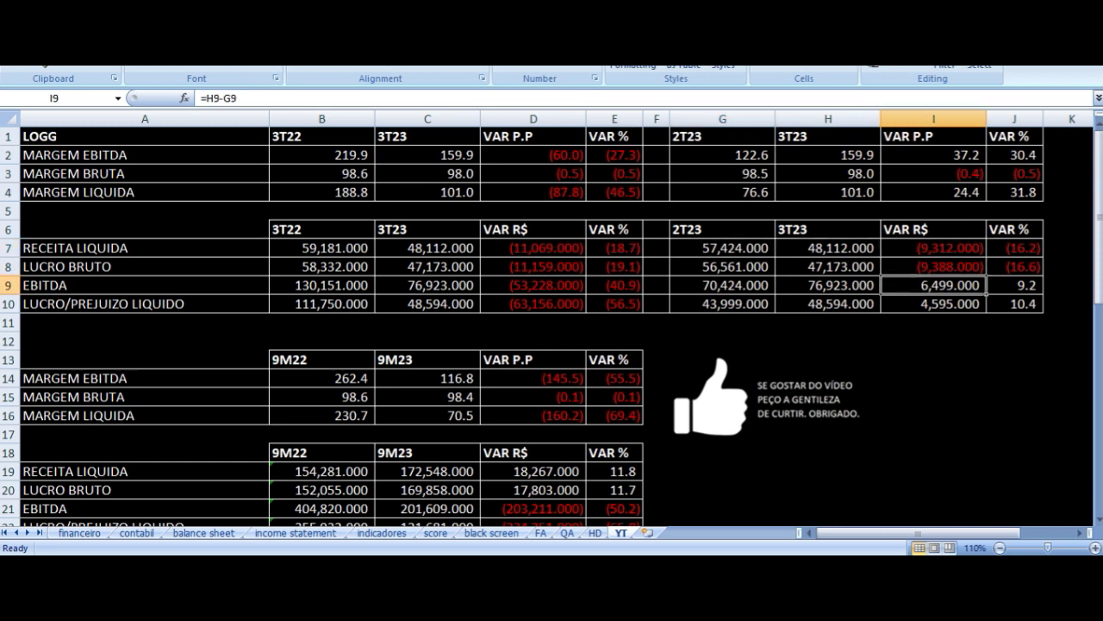
key(Up)
key(Up)
key(Left)
key(Left)
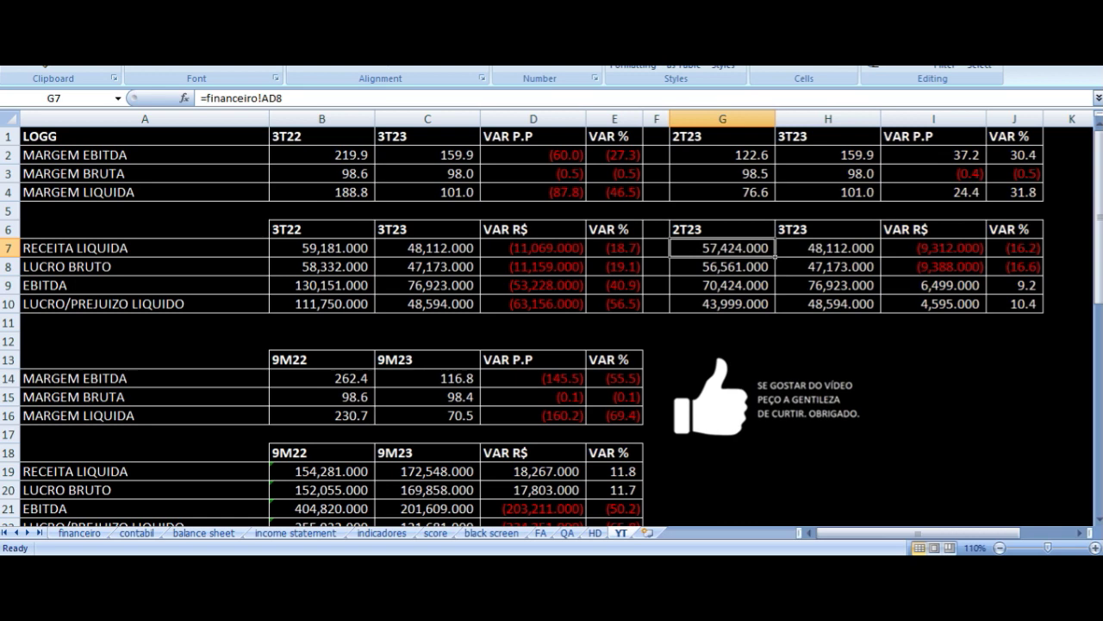
Compare RECEITA LIQUIDA in row 7 between the 3T22 and 2T23 columns.
key(Left)
key(Left)
key(Left)
key(Left)
key(Left)
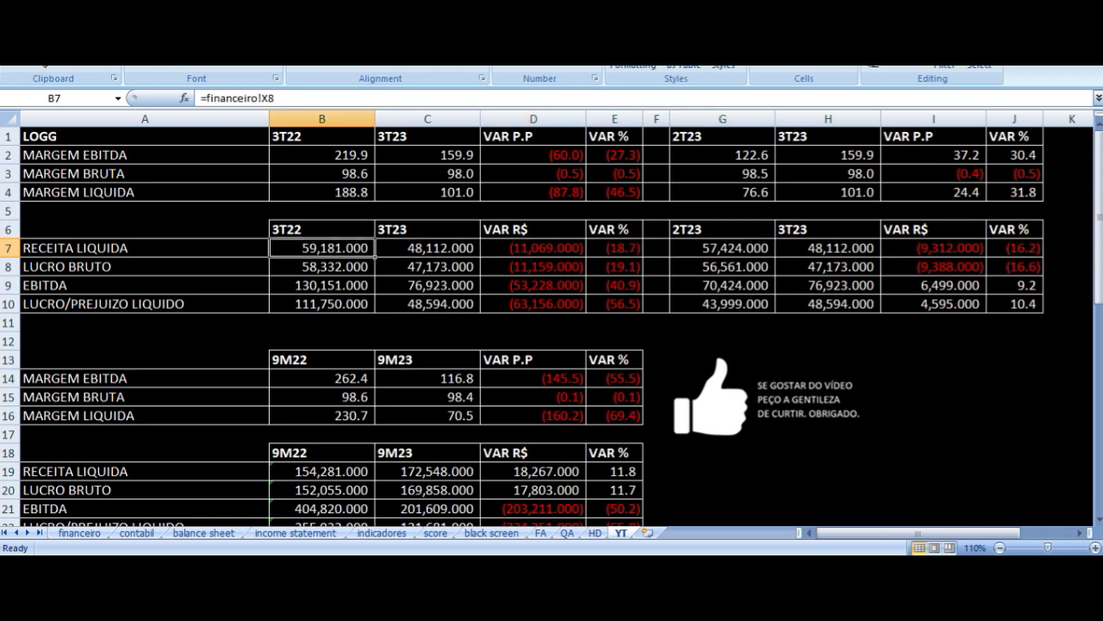
key(Right)
key(Right)
key(Right)
key(Right)
key(Right)
key(Right)
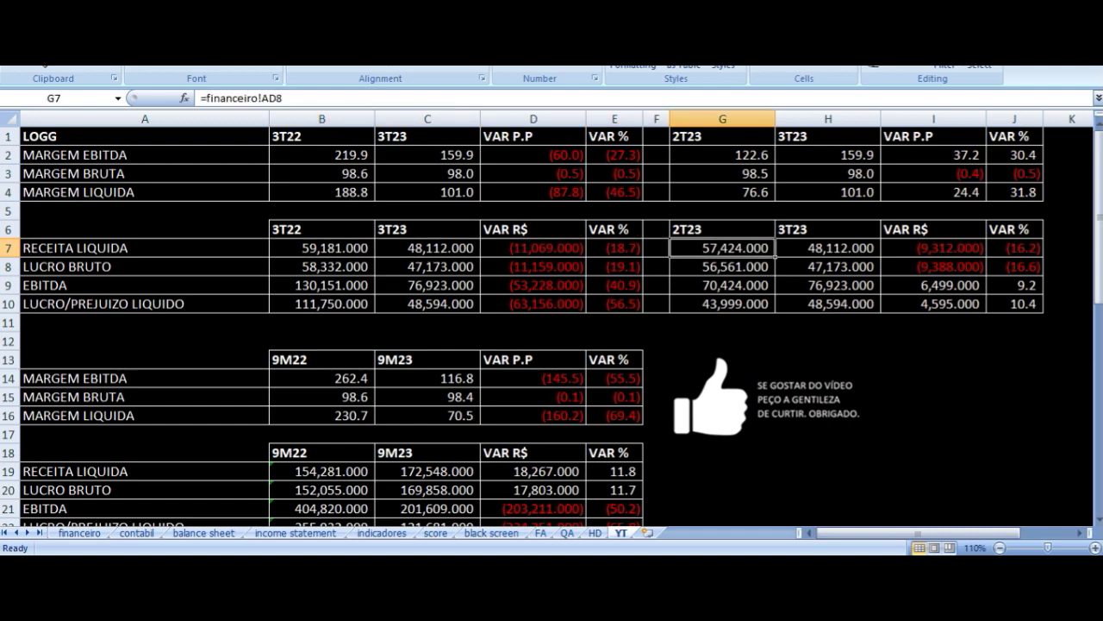
Go to the nine-month comparison and examine MARGEM EBITDA for 9M22 and 9M23 through to its VAR P.P cell.
key(Down)
key(Left)
key(Left)
key(Down)
key(Down)
key(Down)
key(Down)
key(Down)
key(Down)
key(Down)
key(Down)
key(Down)
key(Down)
key(Down)
key(Down)
key(Down)
key(Down)
key(Down)
key(Down)
key(Down)
key(Down)
key(Left)
key(Up)
key(Up)
key(Up)
key(Up)
key(Up)
key(Up)
key(Up)
key(Up)
key(Up)
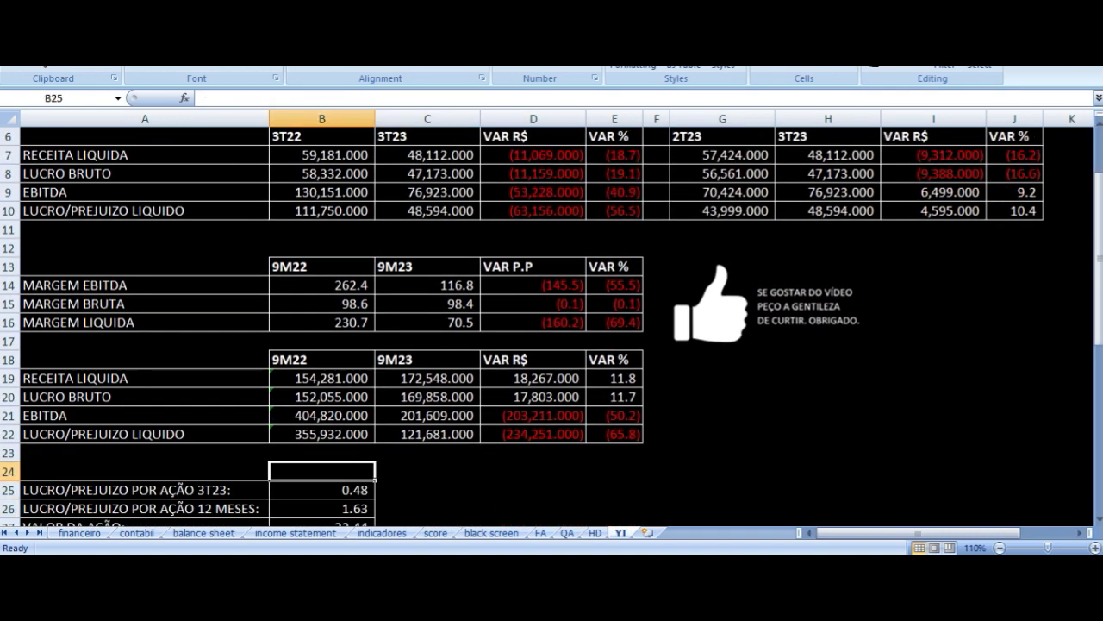
key(Up)
key(Up)
key(Up)
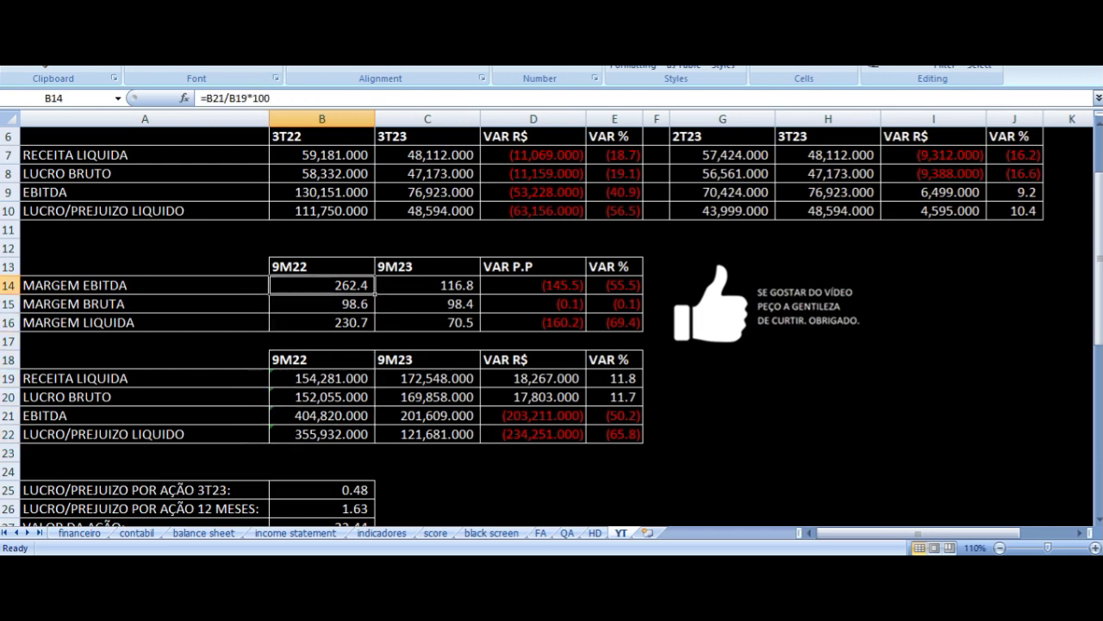
key(Right)
key(Right)
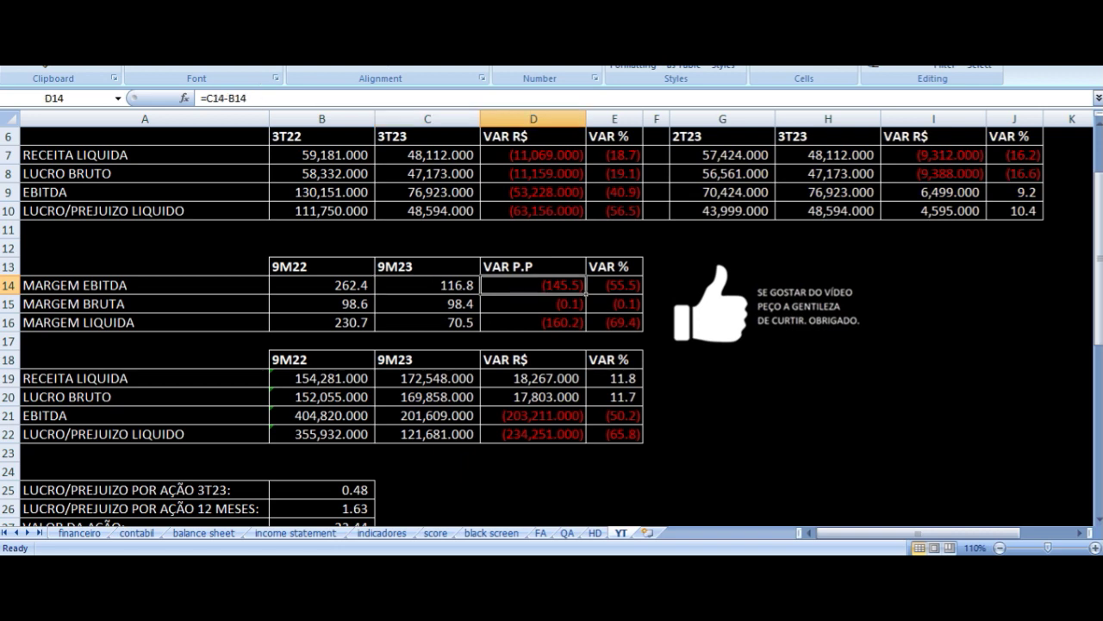
Examine MARGEM BRUTA for 9M22 against 9M23 and its percentage-point variation.
key(Down)
key(Left)
key(Left)
key(Left)
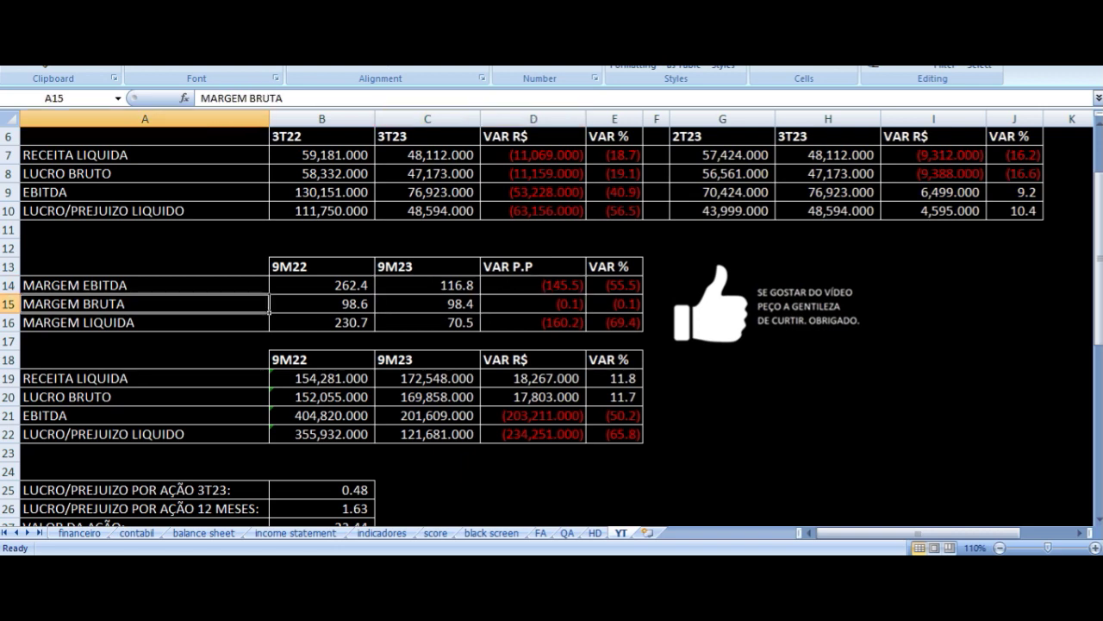
key(Right)
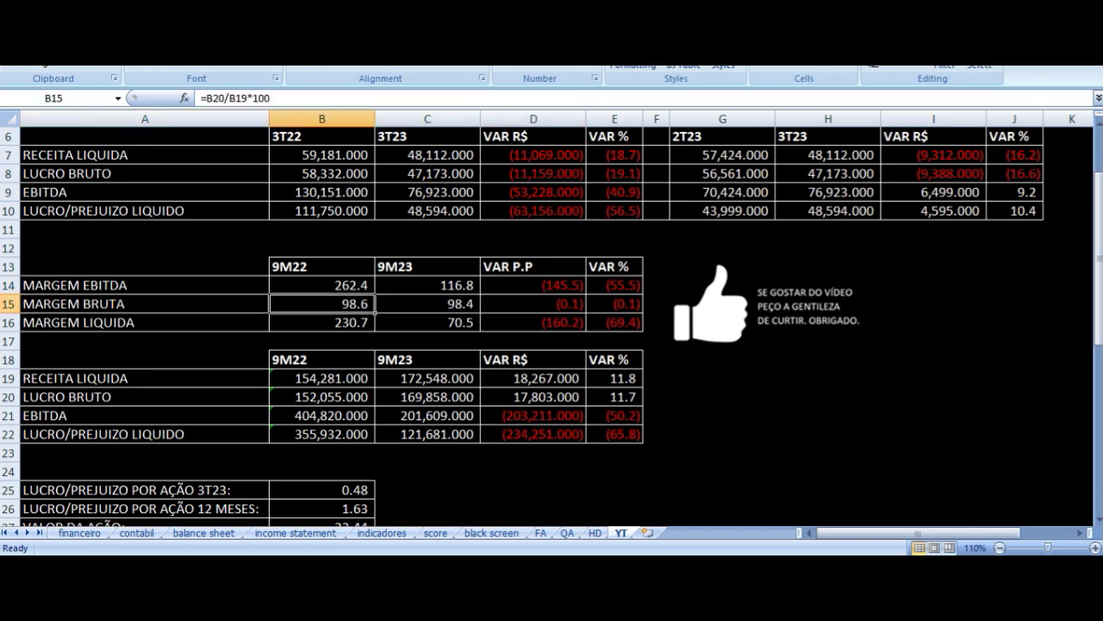
key(Right)
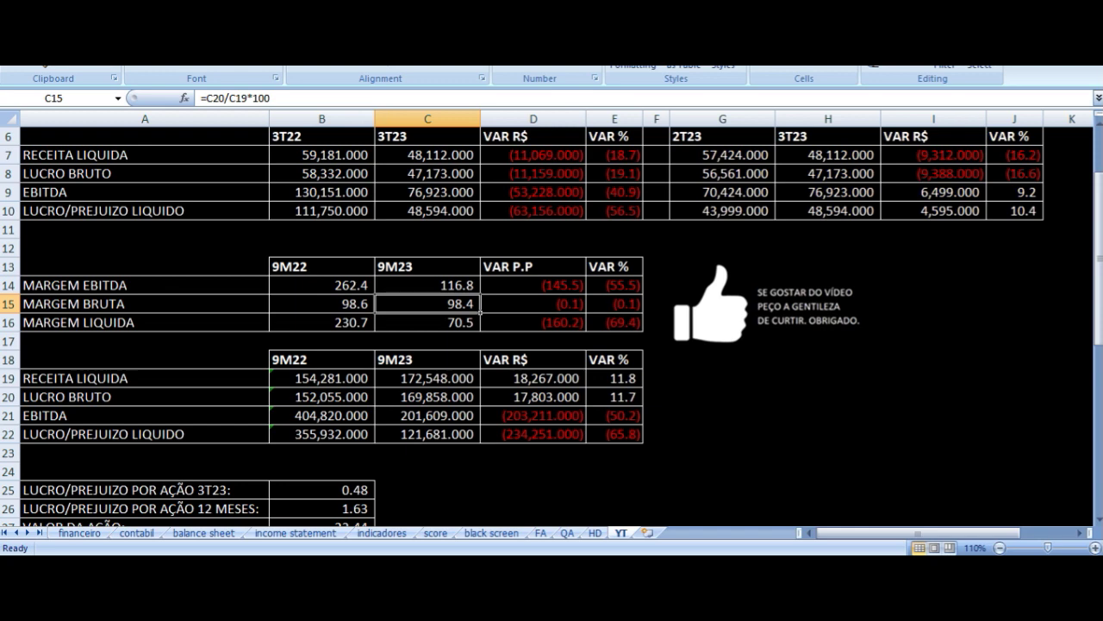
key(Right)
Compare MARGEM LIQUIDA between 9M22 and 9M23, including its VAR P.P and VAR % cells.
key(Down)
key(Left)
key(Left)
key(Left)
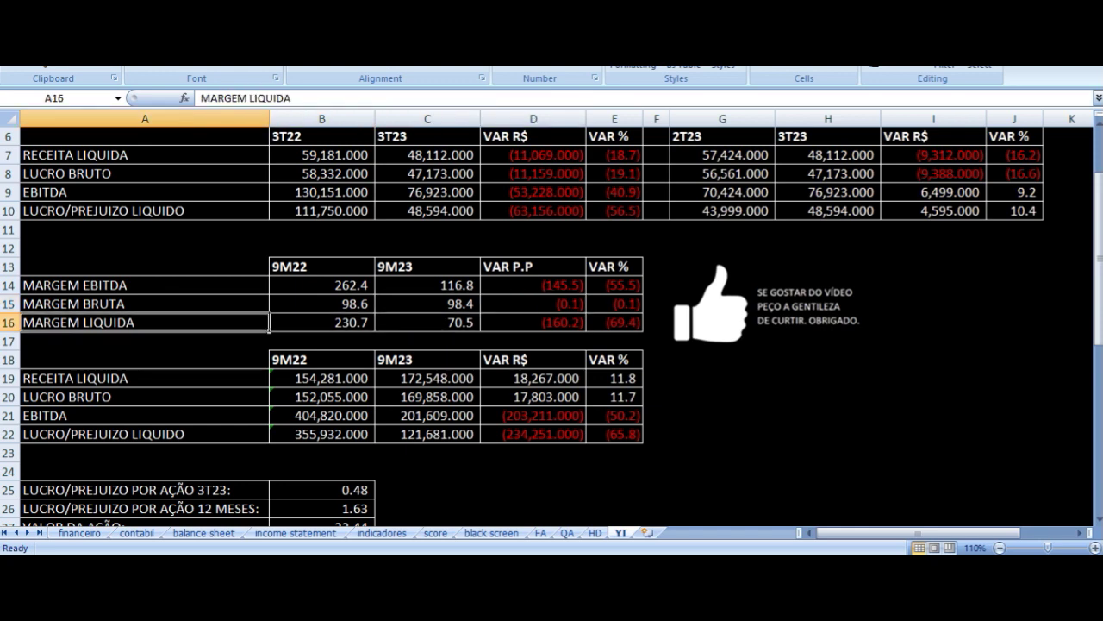
key(Right)
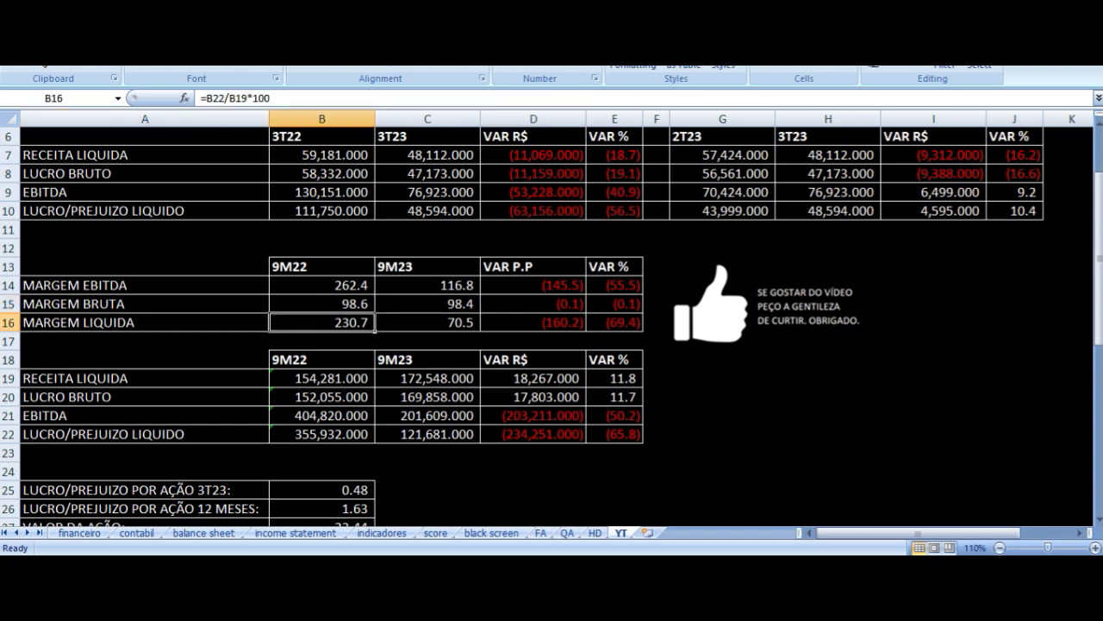
key(Right)
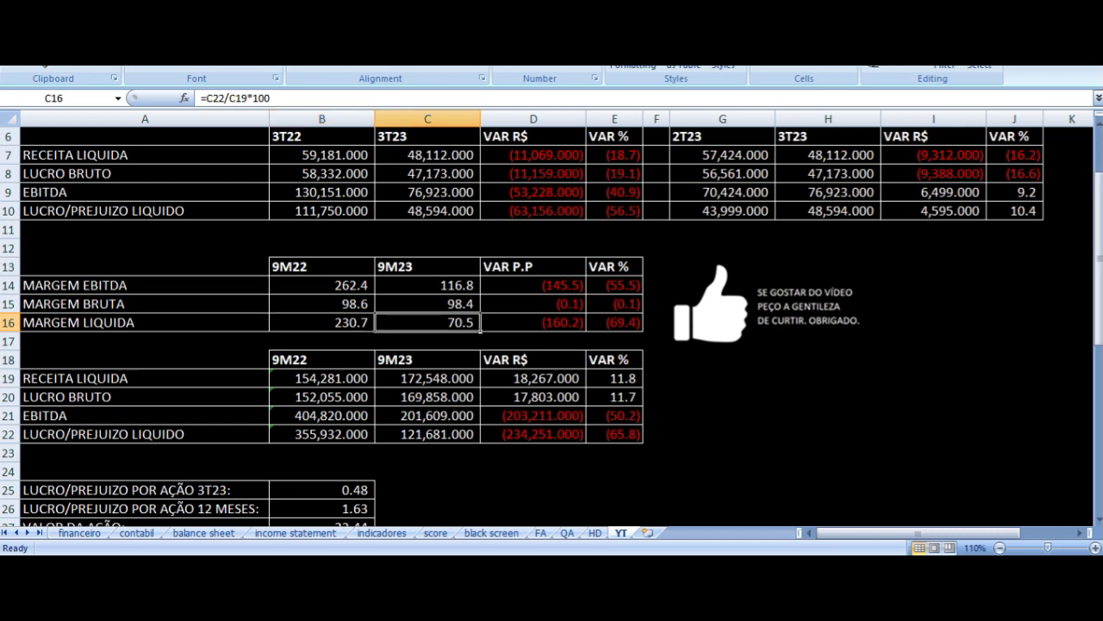
key(Right)
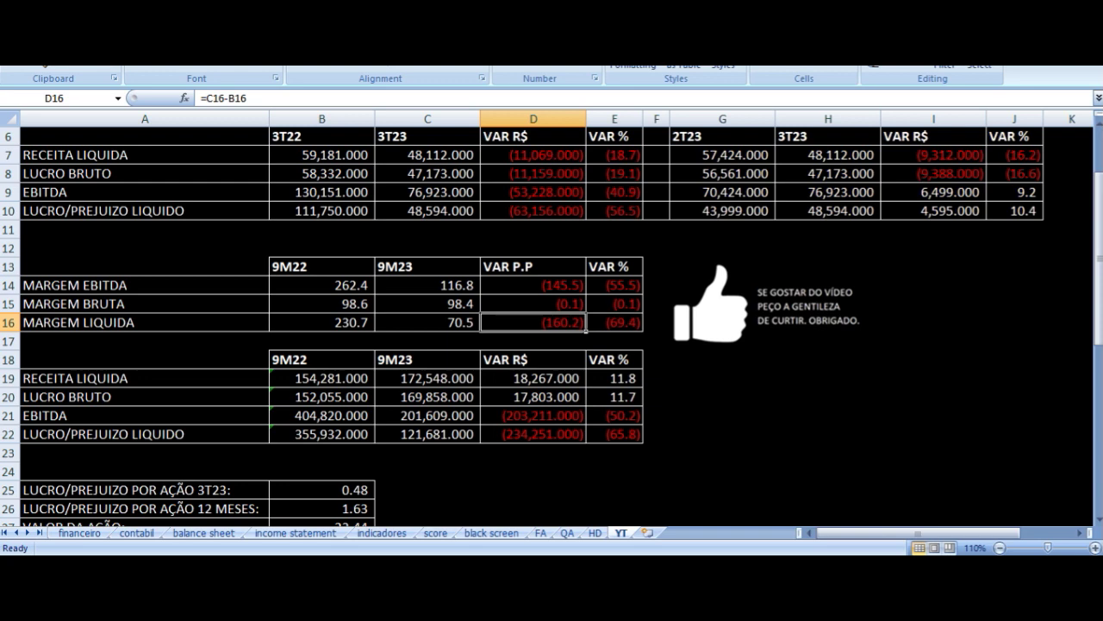
key(Right)
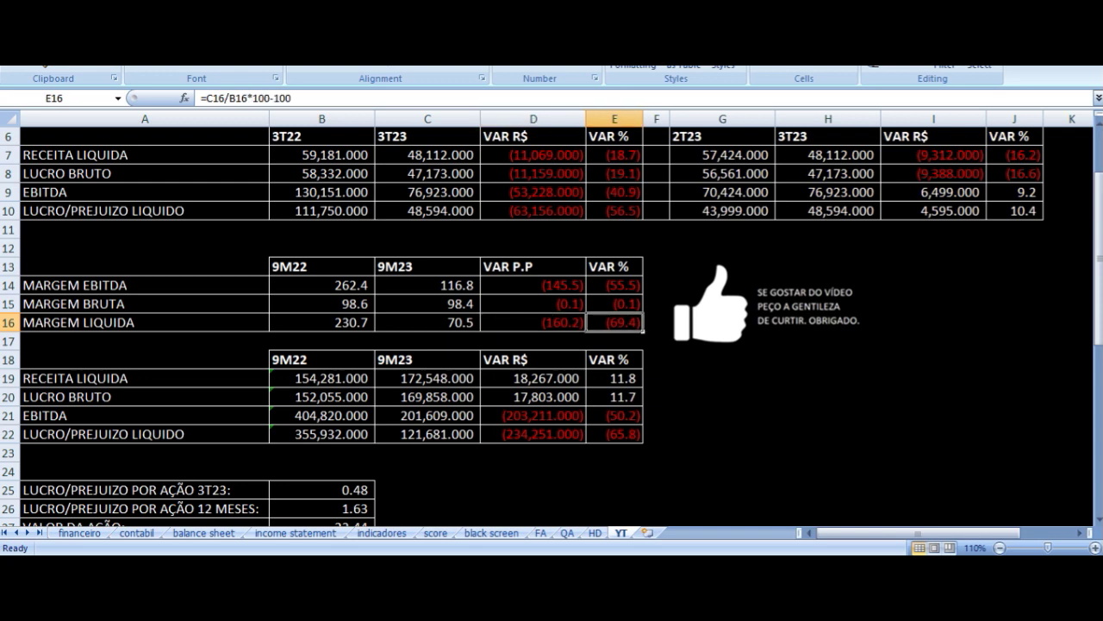
Examine RECEITA LIQUIDA for 9M22 and 9M23 through to VAR %, and return to its row label.
key(Down)
key(Down)
key(Down)
key(Left)
key(Left)
key(Left)
key(Left)
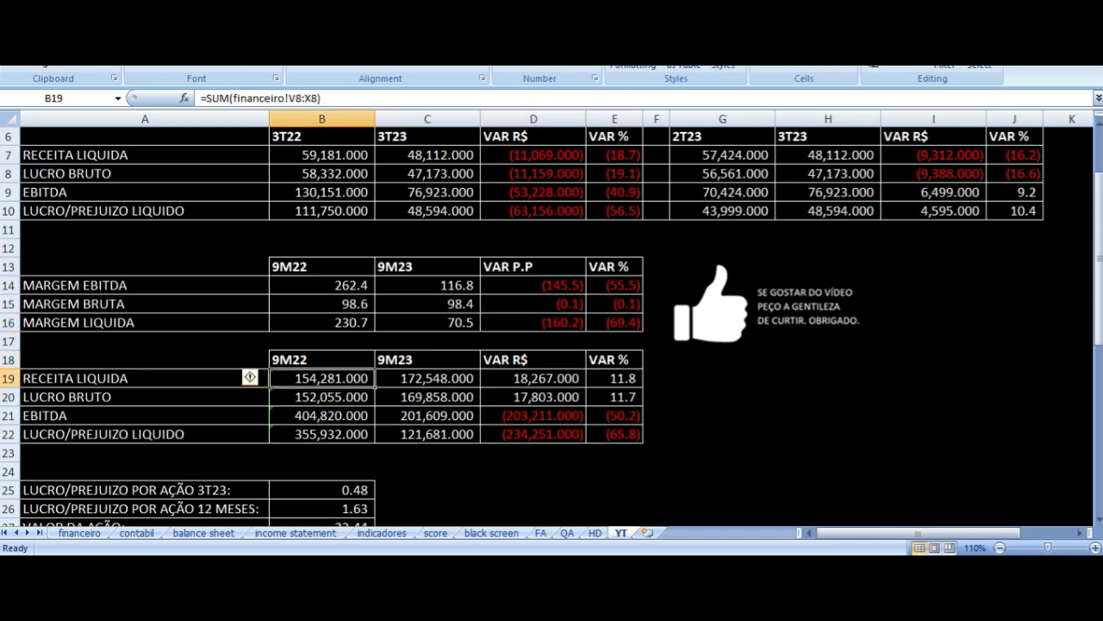
key(Right)
key(Right)
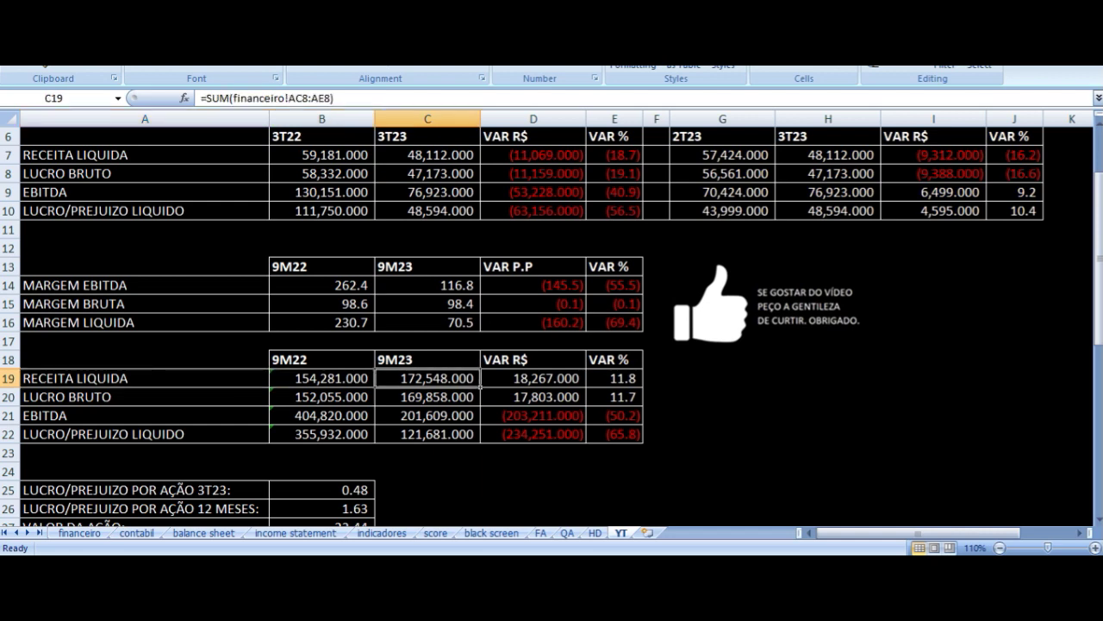
key(Right)
key(Right)
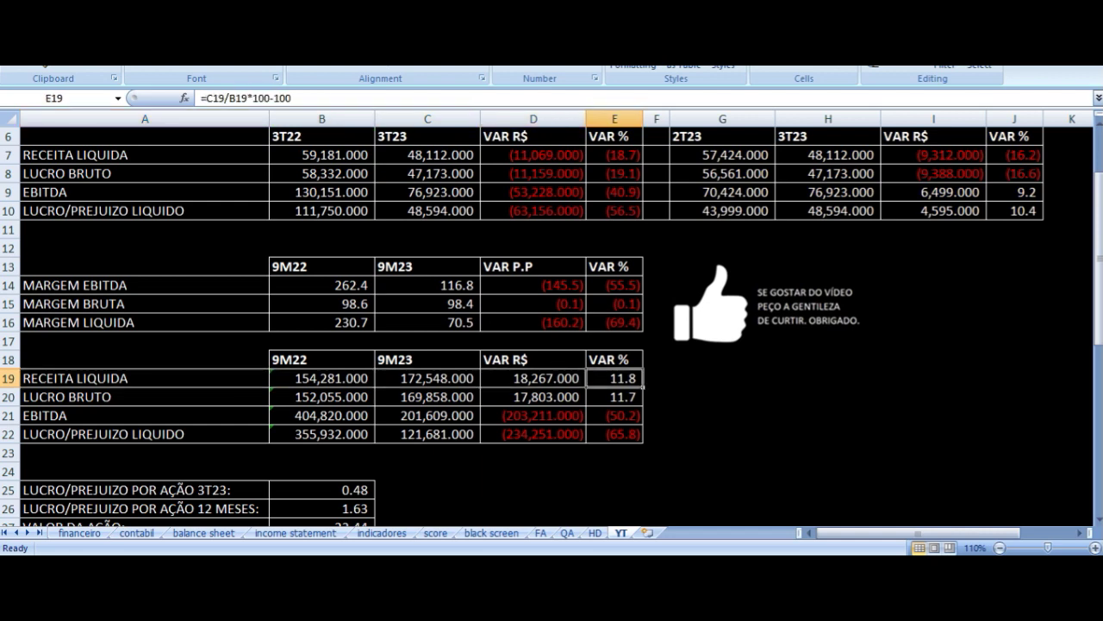
key(Left)
key(Left)
key(Left)
key(Left)
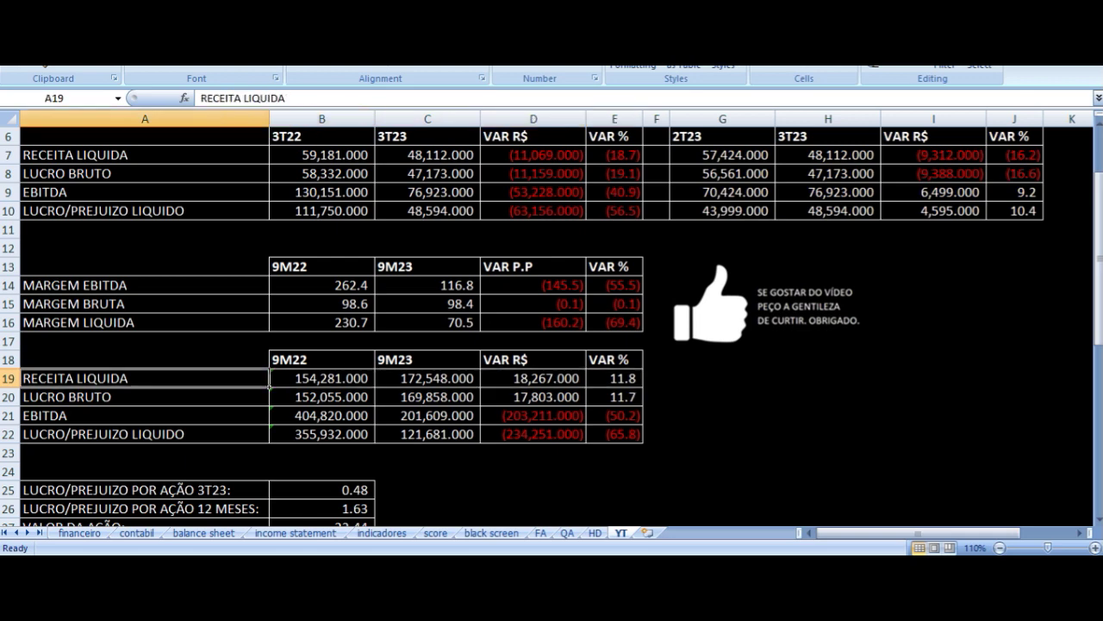
Revisit the 3T22–3T23 block and RECEITA LIQUIDA for 2T23, and return to RECEITA LIQUIDA for 9M22.
scroll(357, 316, up, 2)
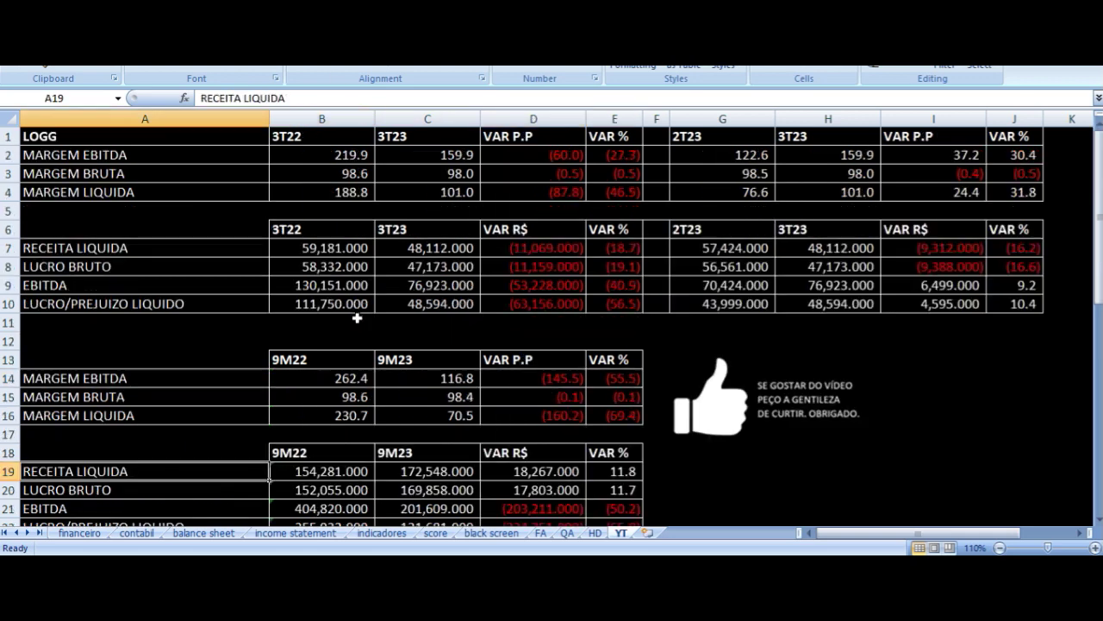
drag(336, 140, 541, 300)
click(733, 249)
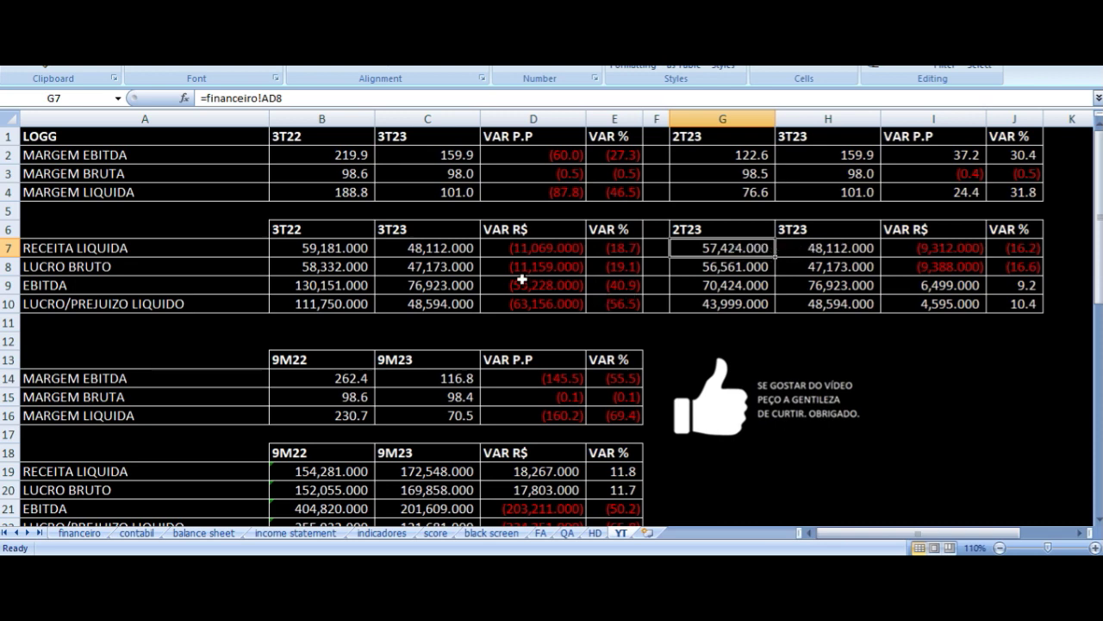
scroll(522, 279, down, 3)
click(342, 303)
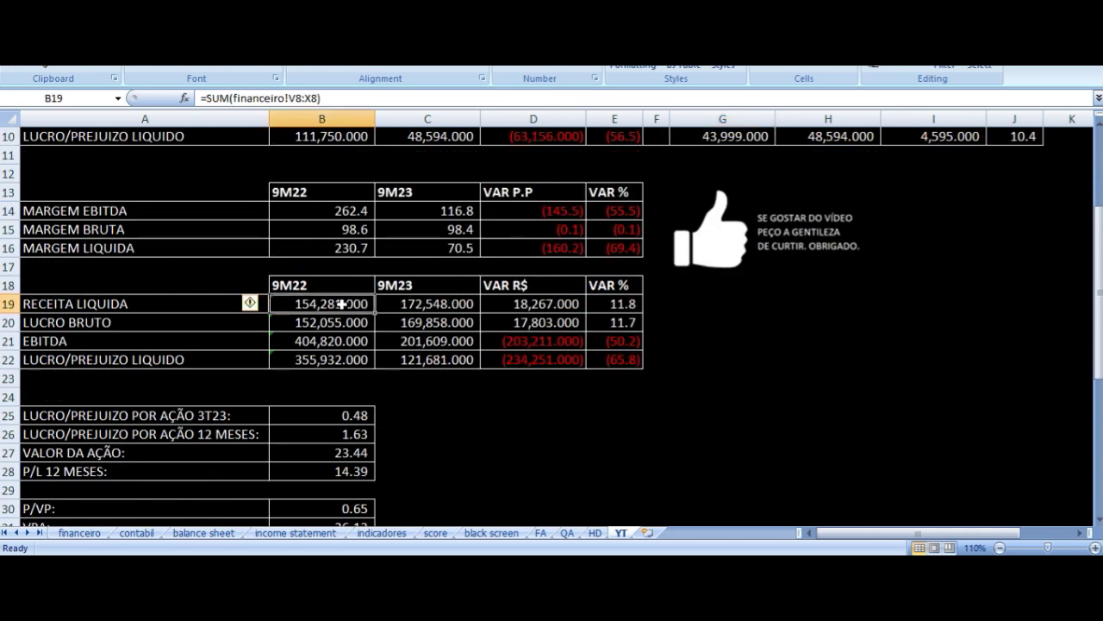
Compare RECEITA LIQUIDA for 9M23 with 9M22, from the 9M22 header through VAR R$ to VAR %.
click(355, 286)
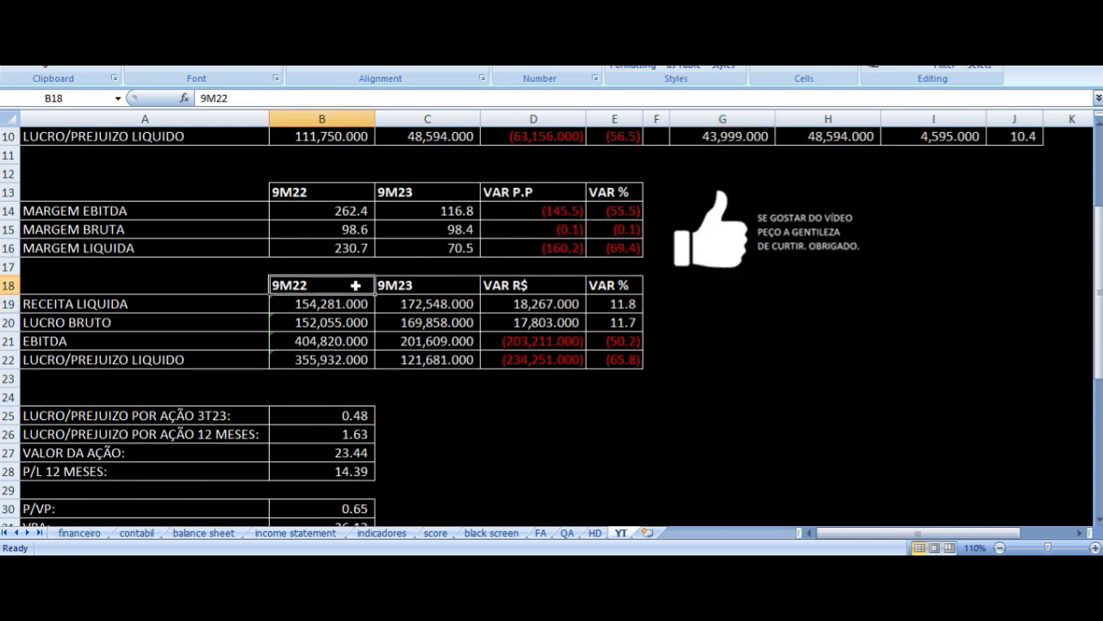
key(Right)
key(Down)
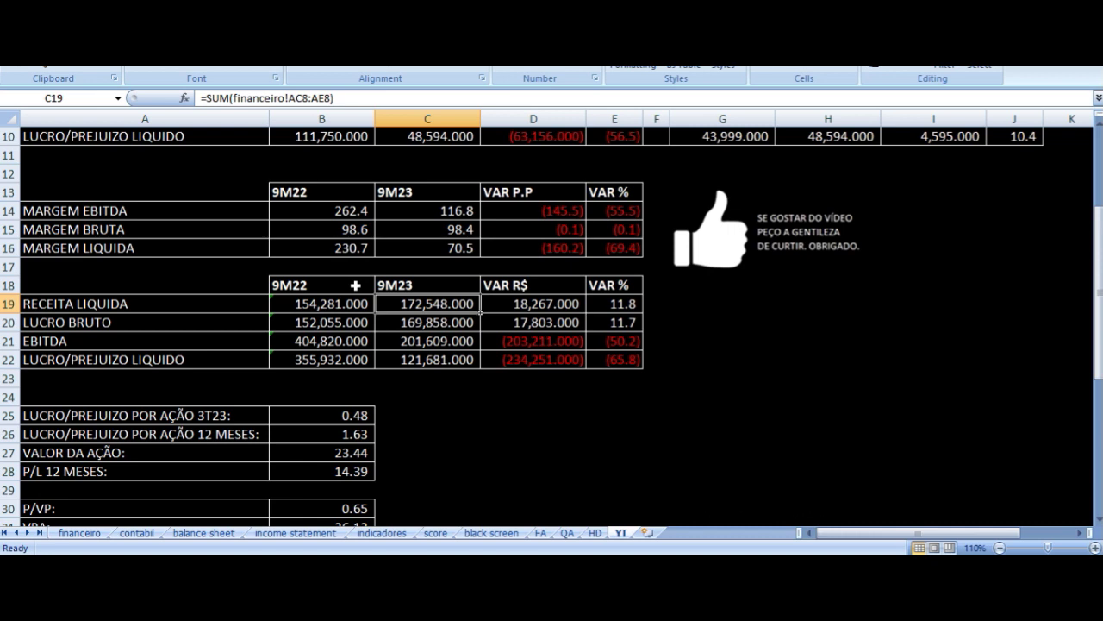
key(Right)
key(Right)
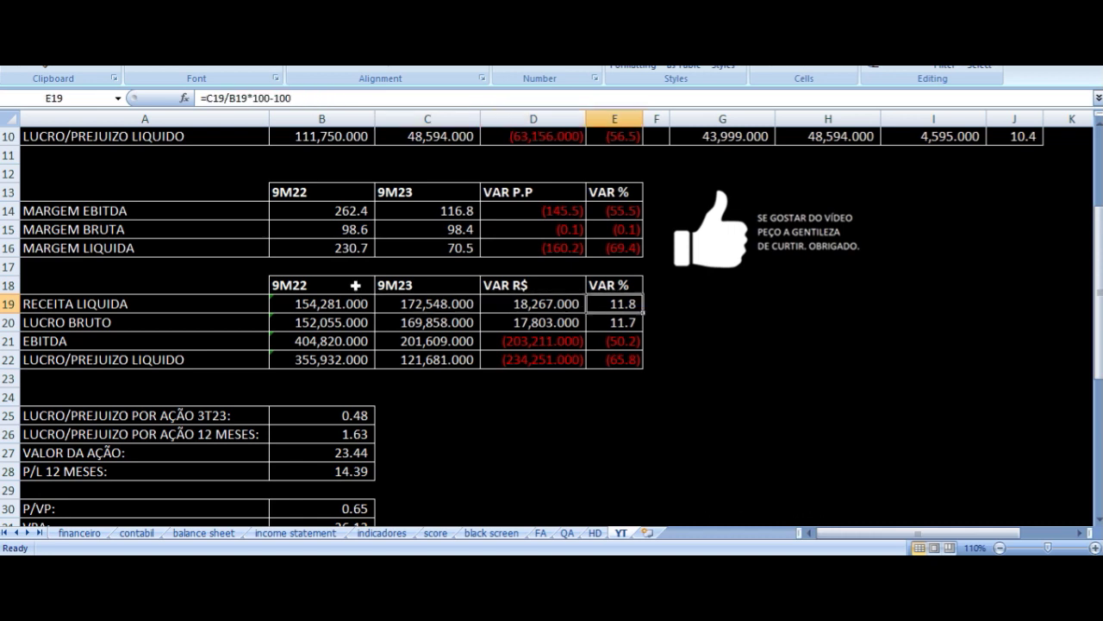
Examine LUCRO BRUTO from its row label through 9M22, 9M23 and VAR R$ to VAR %.
key(Down)
key(Left)
key(Left)
key(Left)
key(Left)
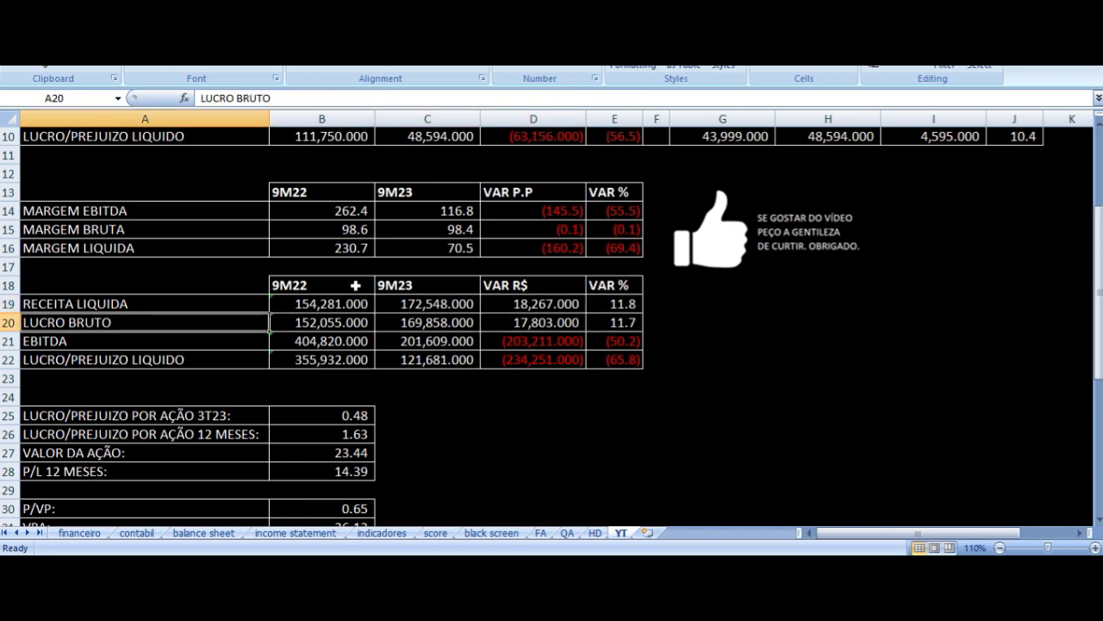
key(Right)
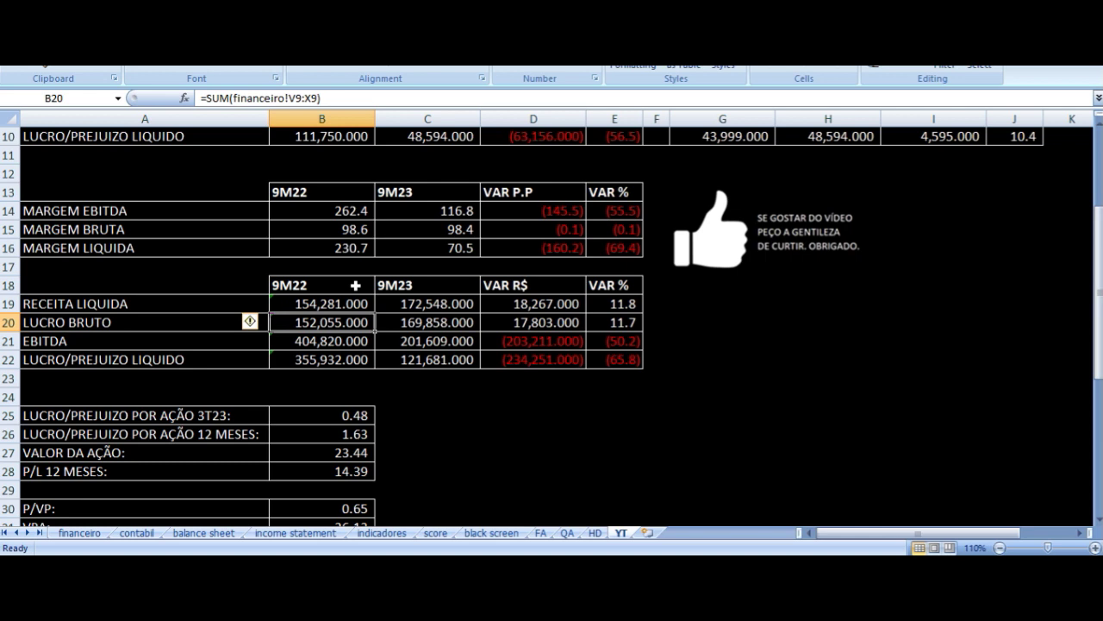
key(Right)
key(Right)
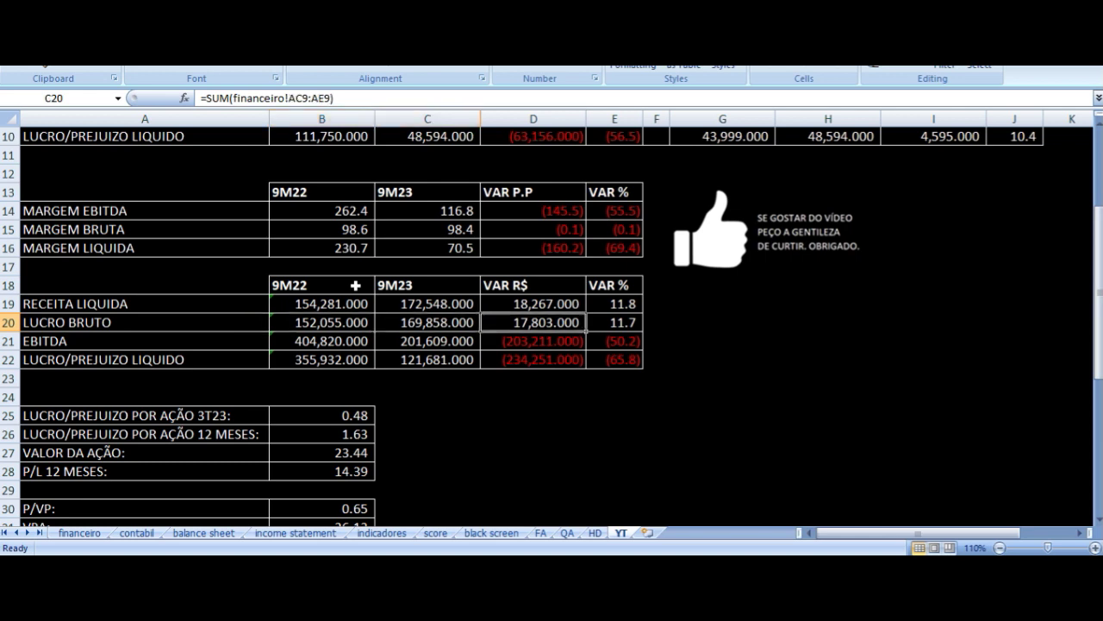
key(Right)
Examine EBITDA from its row label through the 9M22 and 9M23 figures to VAR %.
key(Down)
key(Left)
key(Left)
key(Left)
key(Left)
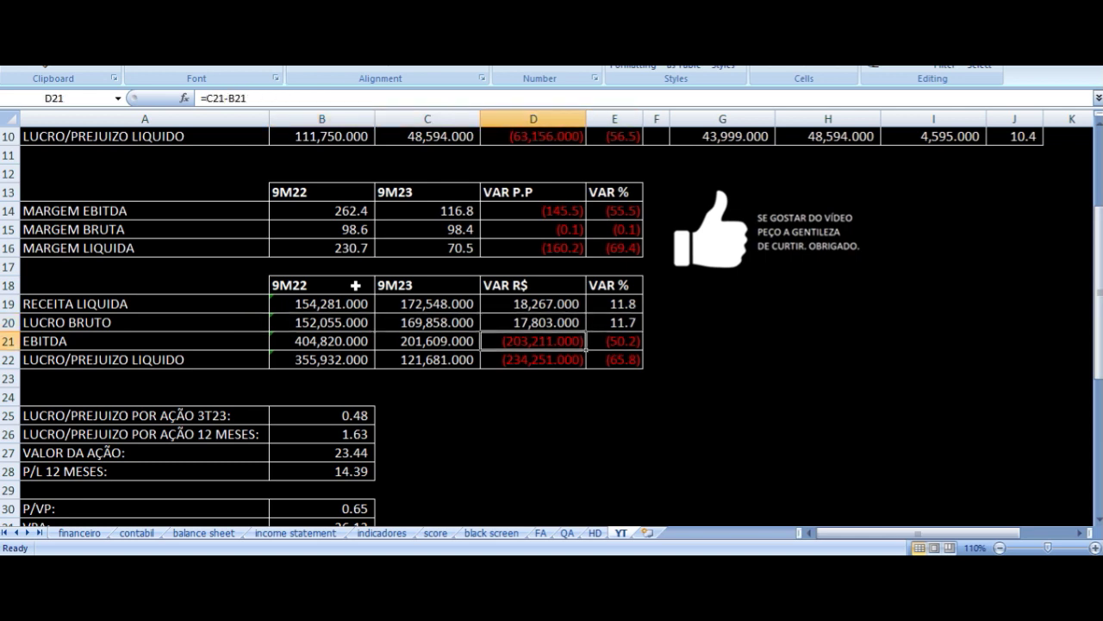
key(Right)
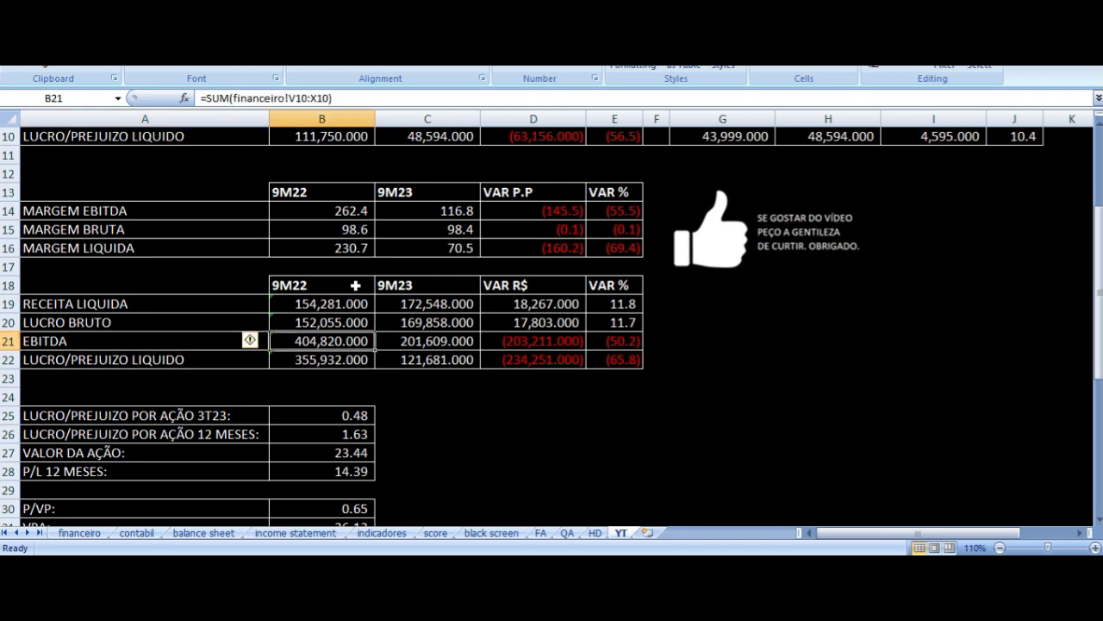
key(Right)
key(Right)
key(Right)
Examine LUCRO/PREJUIZO LIQUIDO for 9M22 and 9M23 through to VAR %, and return to the EBITDA row label.
key(Down)
key(Left)
key(Left)
key(Left)
key(Left)
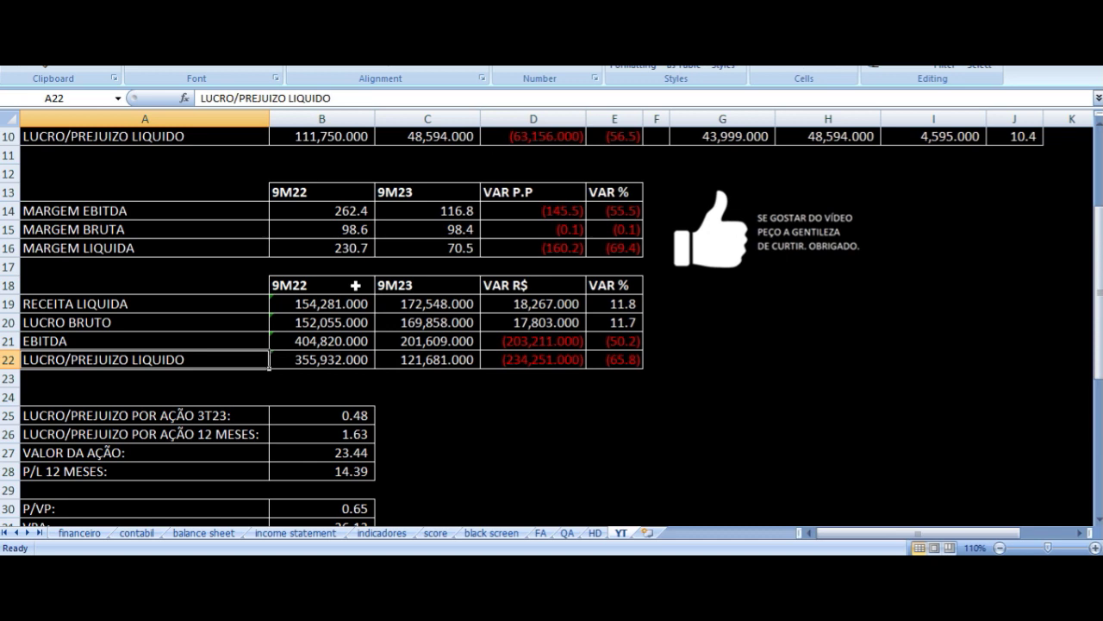
key(Right)
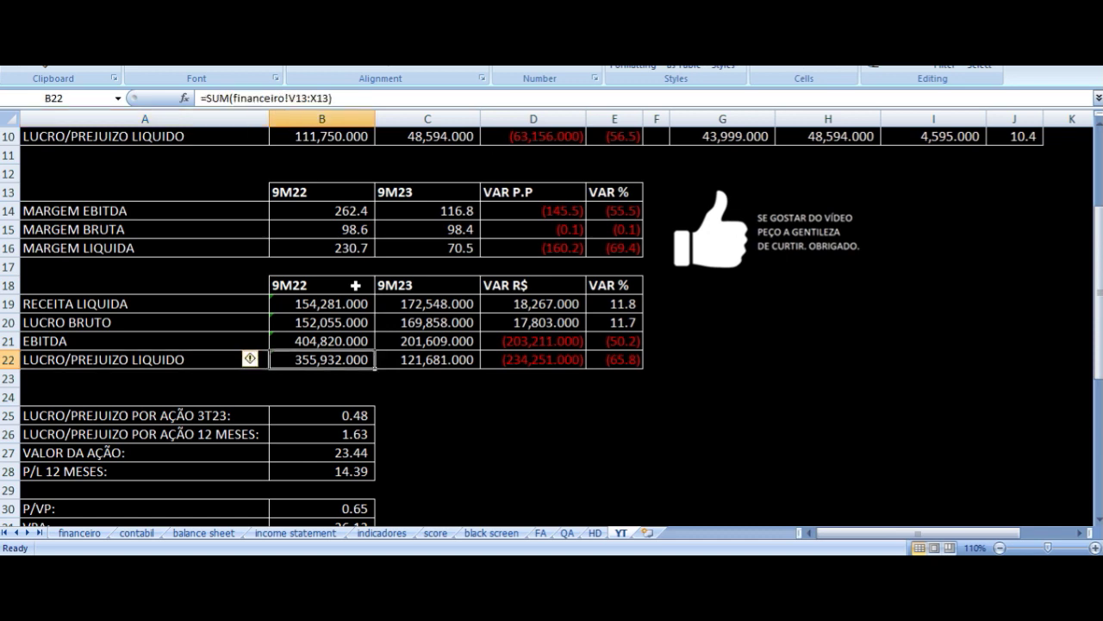
key(Right)
key(Right)
key(Right)
key(Up)
key(Left)
key(Left)
key(Left)
key(Left)
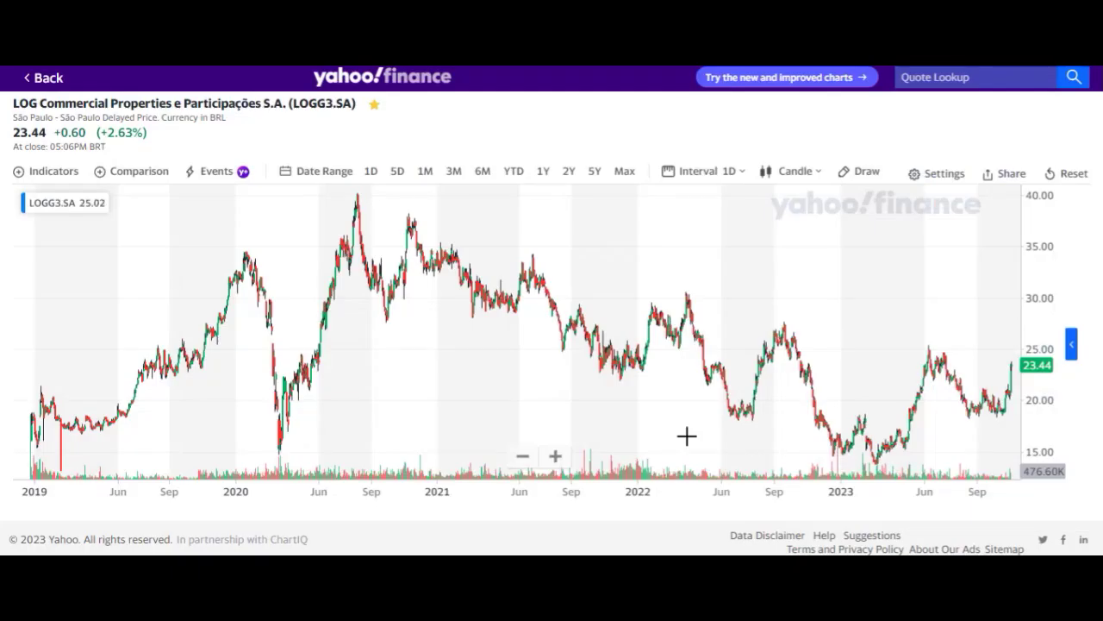
Switch to the LOGG3.SA chart in Yahoo Finance, narrow it to recent years and set its interval to 1 week.
scroll(678, 306, up, 3)
click(707, 173)
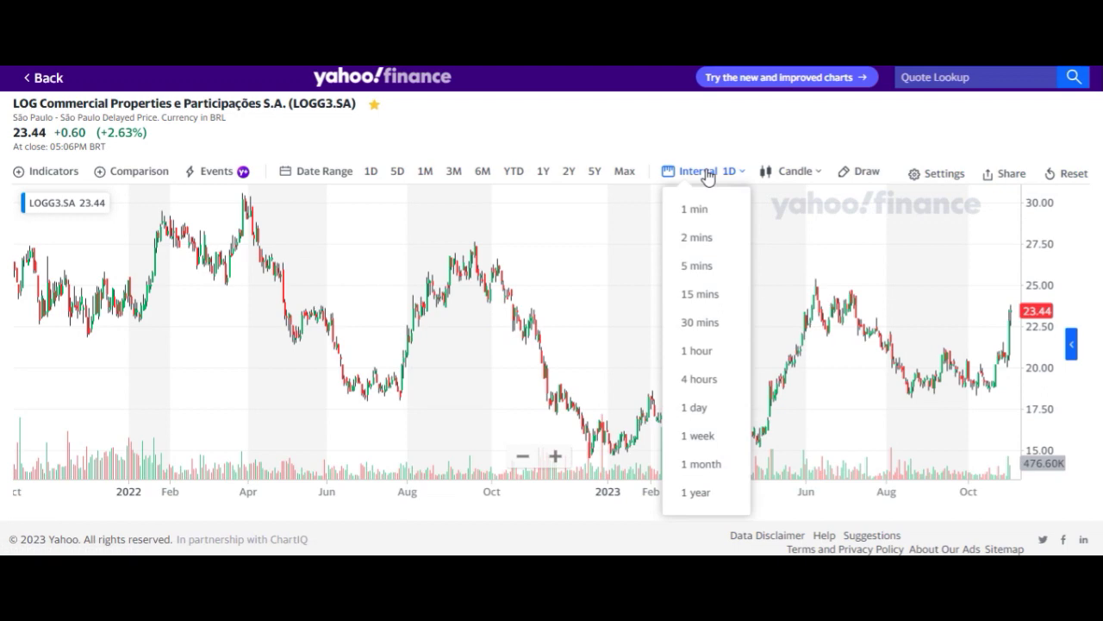
click(716, 443)
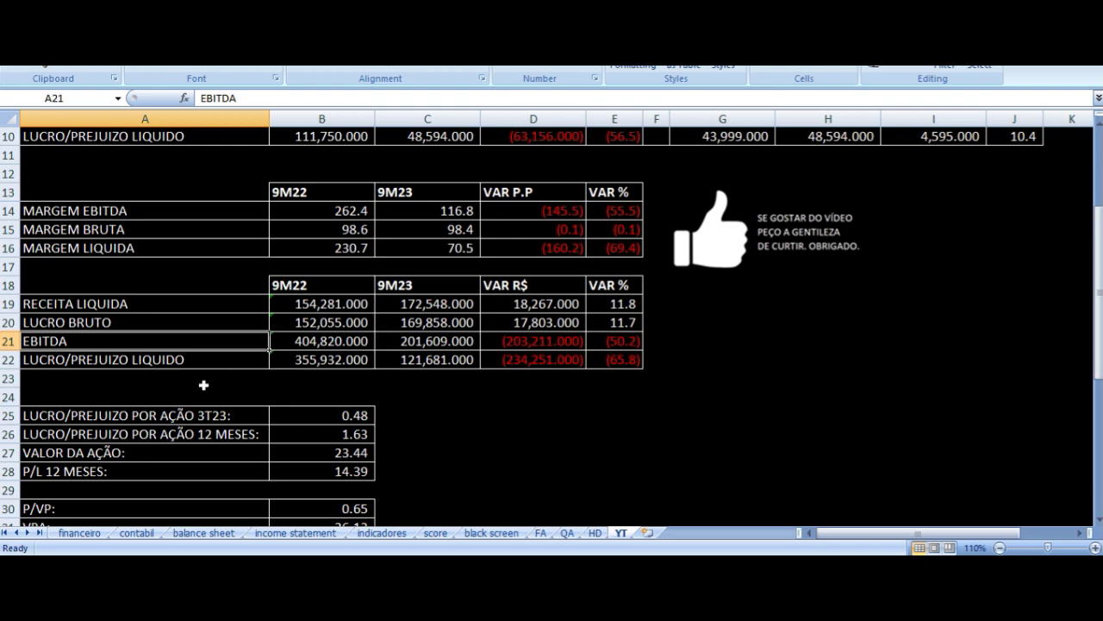
Return to the YT sheet in Excel and examine LUCRO/PREJUIZO POR AÇÃO for 3T23 and for 12 MESES.
scroll(204, 385, down, 2)
click(320, 304)
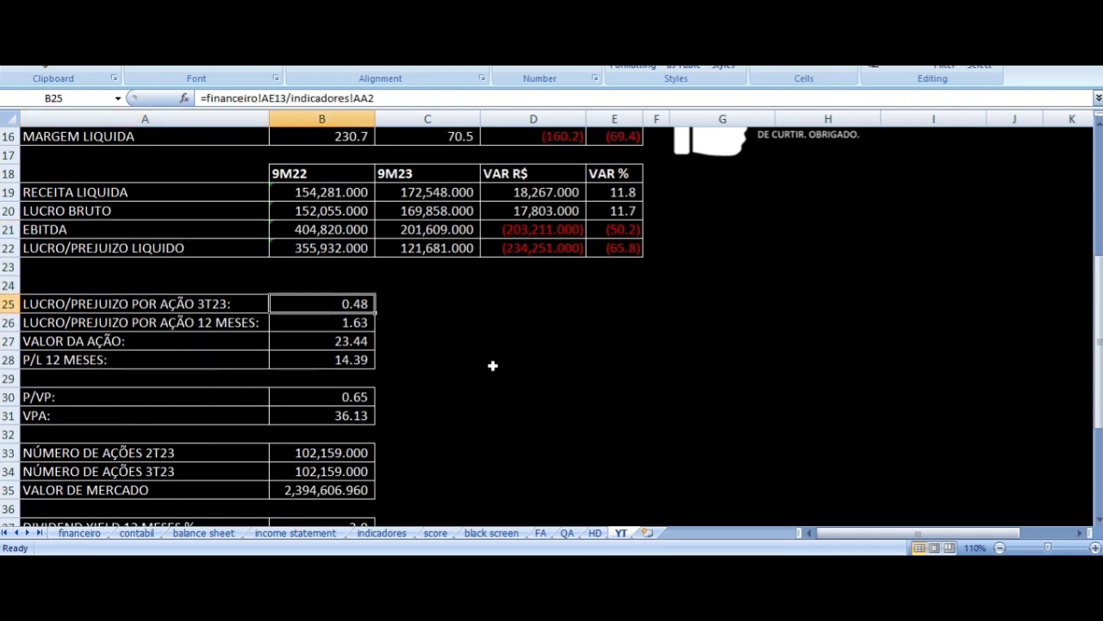
key(Down)
key(Left)
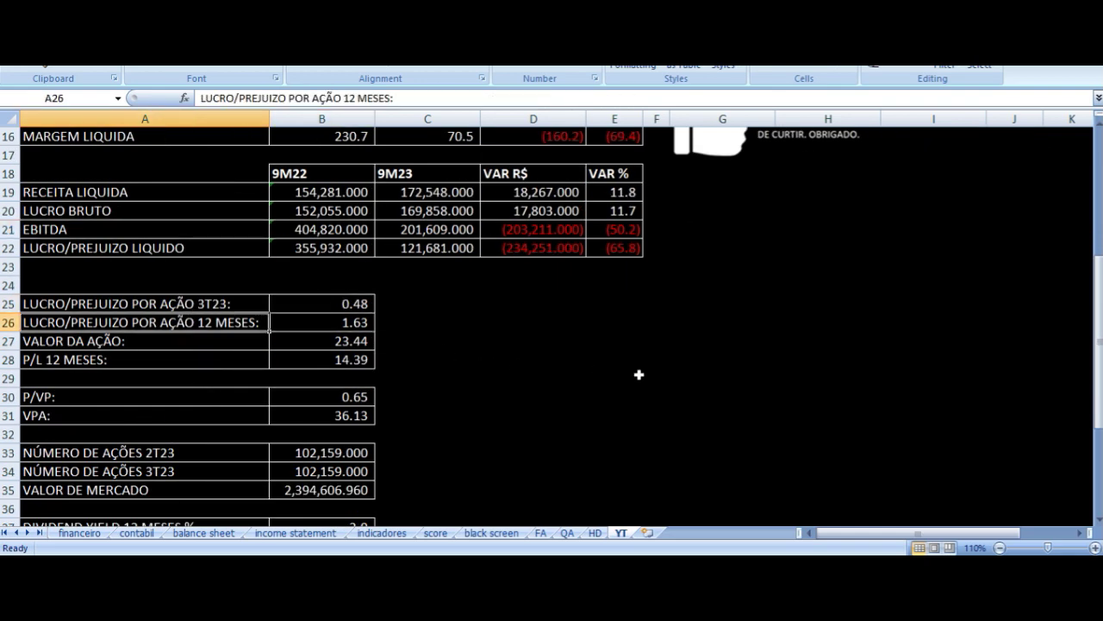
key(Right)
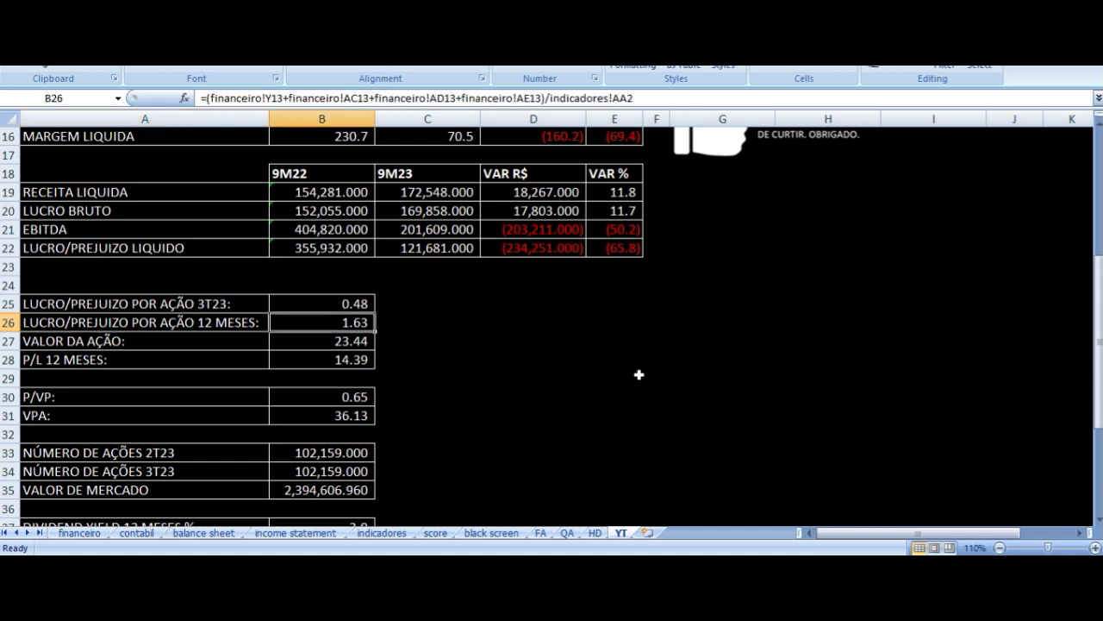
Examine VALOR DA AÇÃO and P/L 12 MESES, moving from each row label to its value.
key(Down)
key(Left)
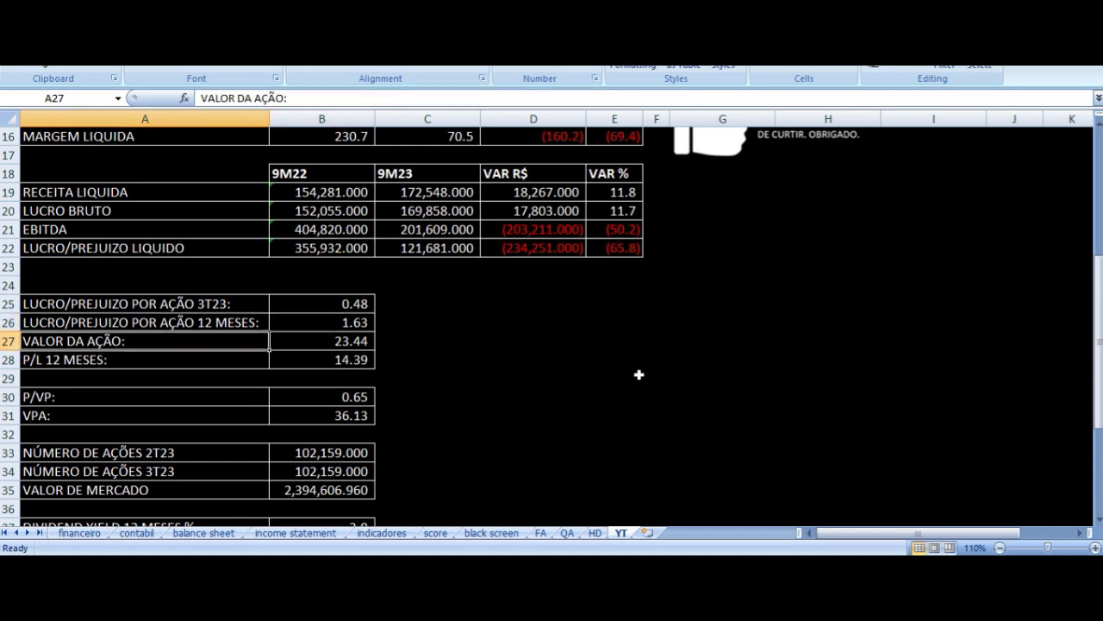
key(Right)
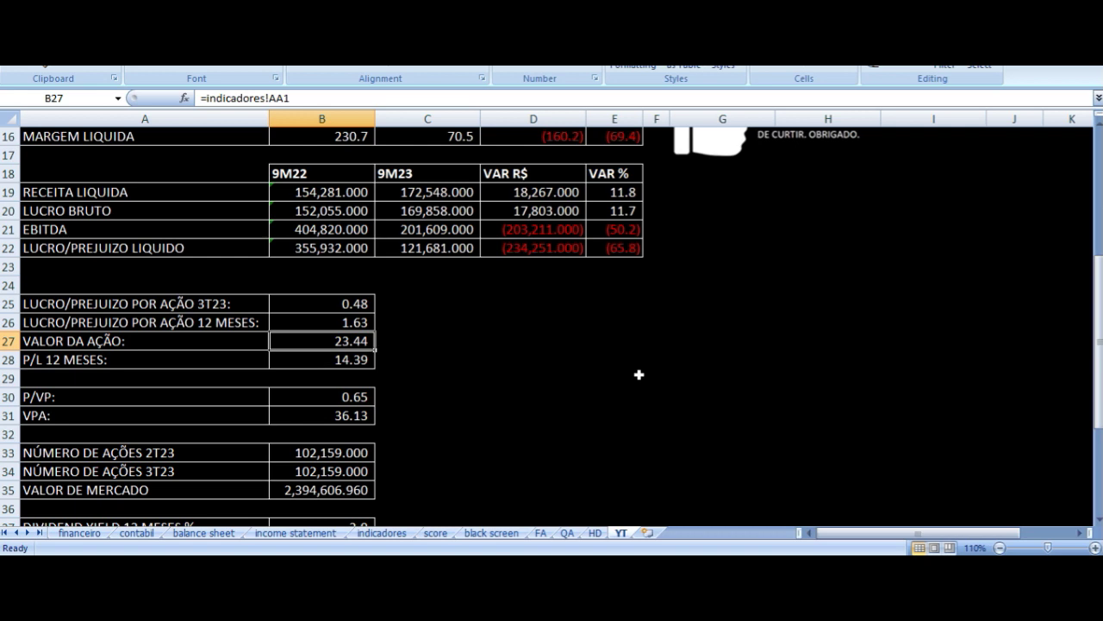
key(Down)
key(Left)
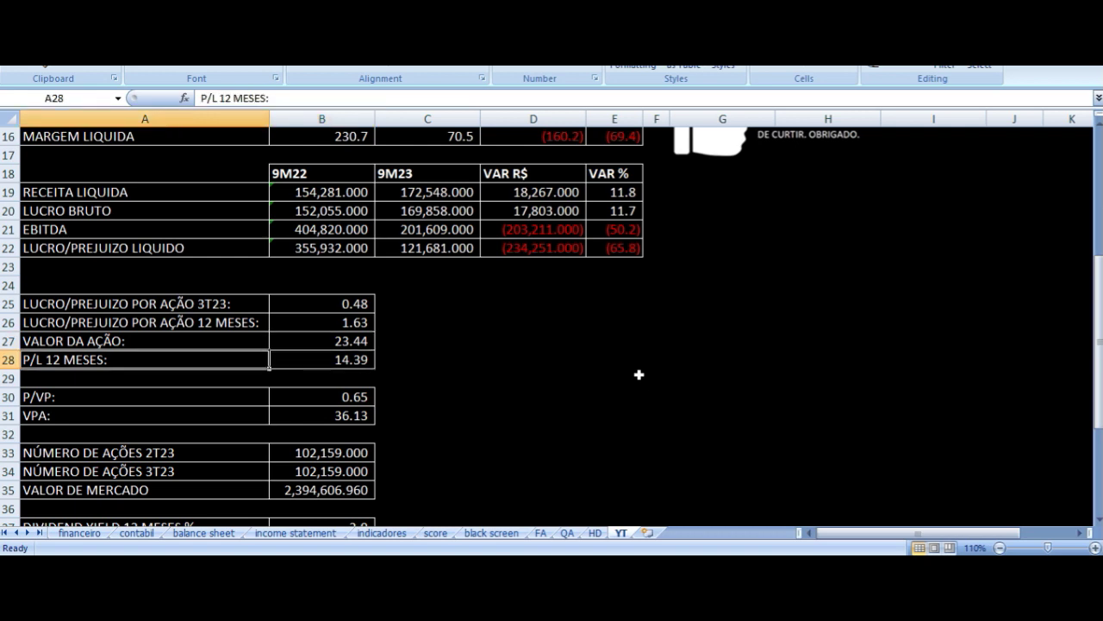
key(Right)
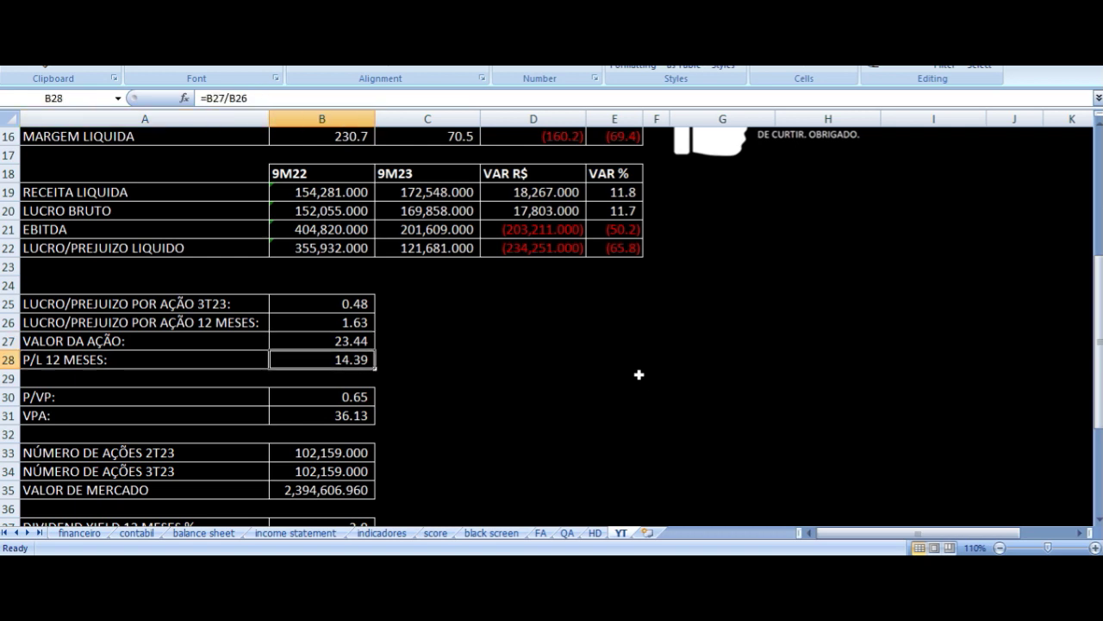